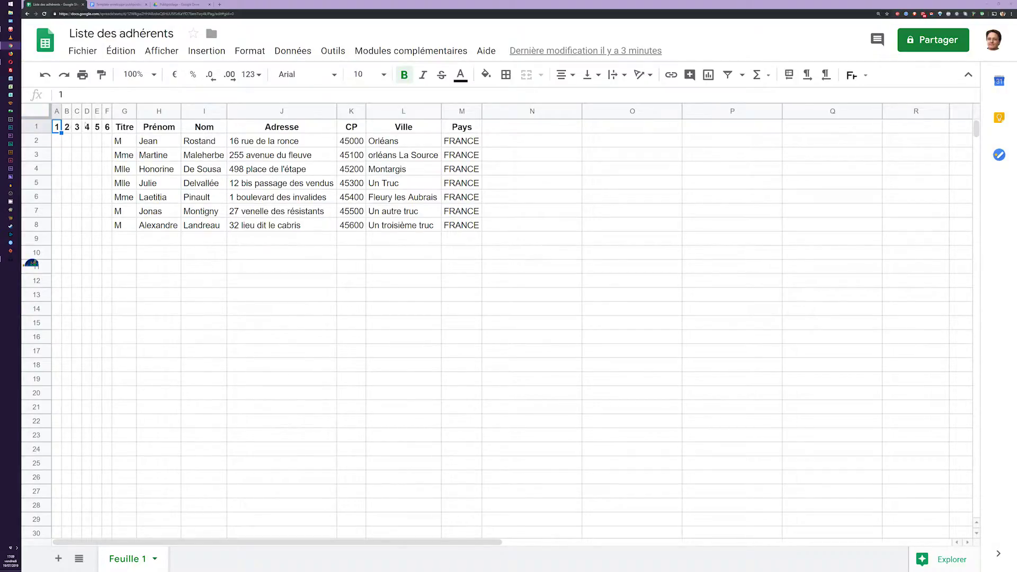
- Switch to the Template enveloppe publipostage document and open its page header, finishing with the cursor back in the body
{"action": "left_click", "coordinate": [119, 5]}
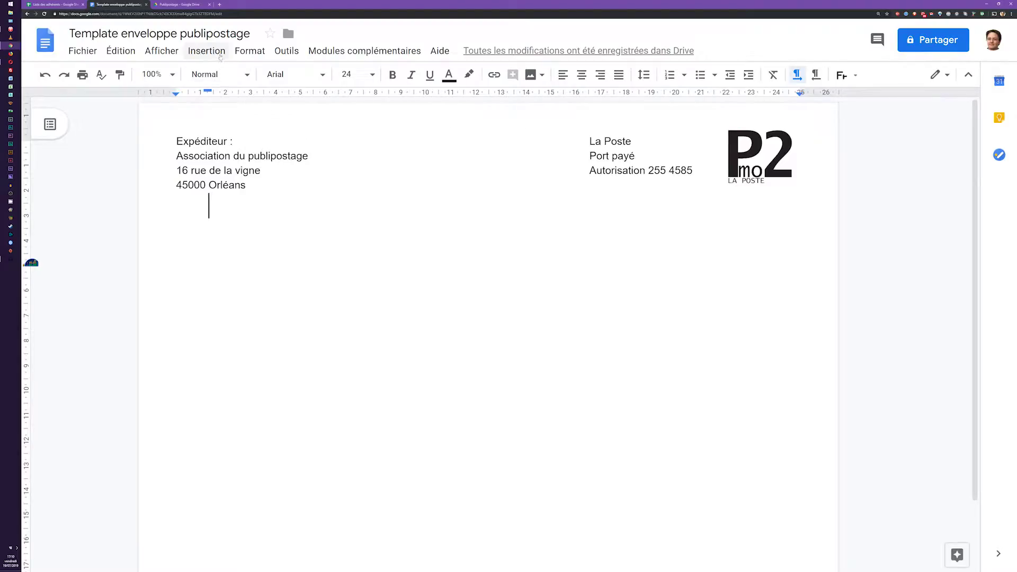
{"action": "left_click", "coordinate": [213, 59]}
{"action": "mouse_move", "coordinate": [273, 269]}
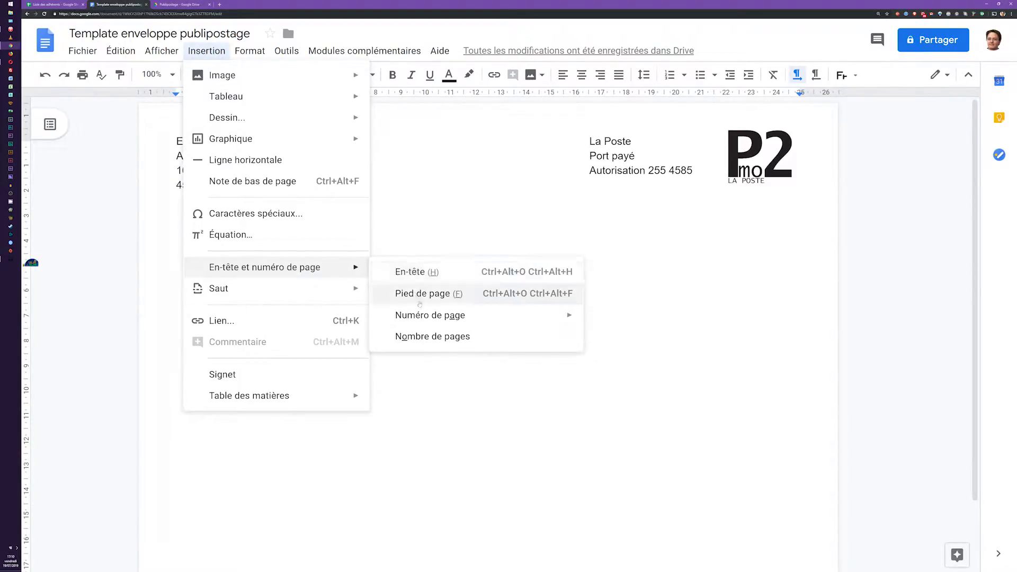
{"action": "left_click", "coordinate": [417, 272]}
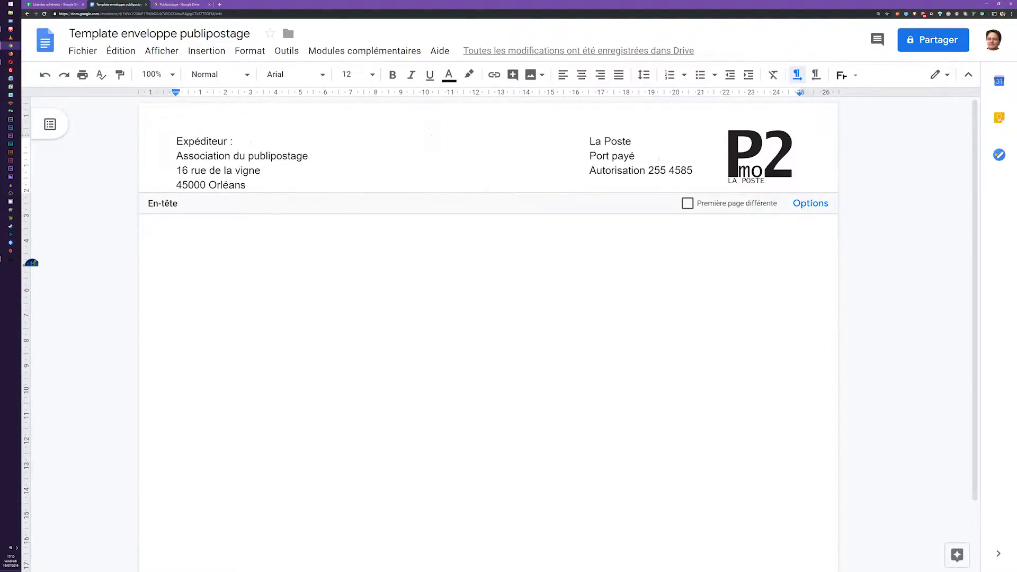
{"action": "left_click", "coordinate": [311, 296]}
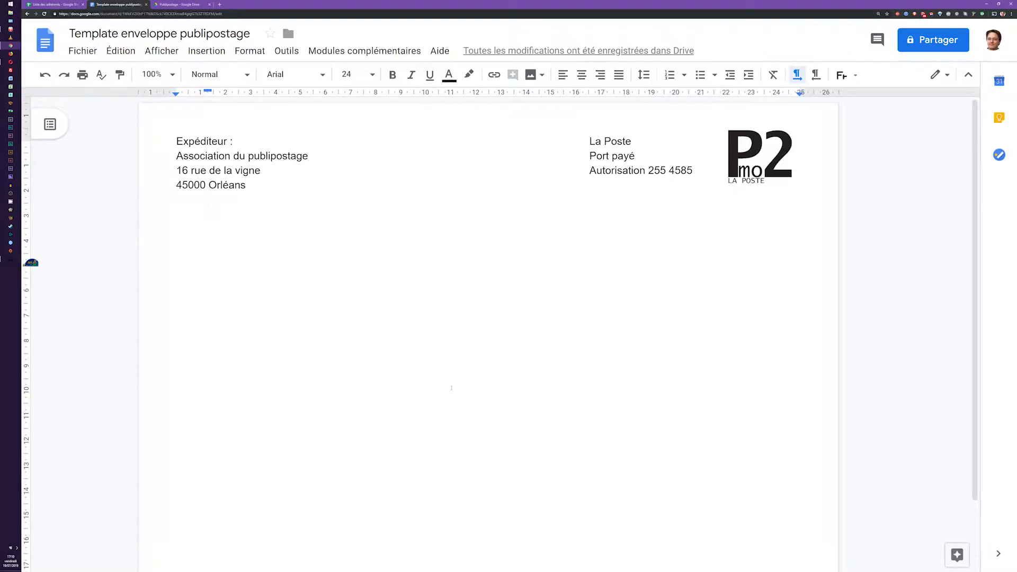
- Add blank lines below the sender address and enter the indented recipient line <<Titre>> <<Prénom>> <<Nom>>
{"action": "key", "text": "Return"}
{"action": "key", "text": "Return"}
{"action": "key", "text": "Return"}
{"action": "key", "text": "Return"}
{"action": "key", "text": "Return"}
{"action": "key", "text": "Return"}
{"action": "key", "text": "Return"}
{"action": "key", "text": "Return"}
{"action": "key", "text": "Return"}
{"action": "key", "text": "Return"}
{"action": "key", "text": "Return"}
{"action": "key", "text": "Return"}
{"action": "key", "text": "Tab"}
{"action": "key", "text": "Tab"}
{"action": "key", "text": "Tab"}
{"action": "key", "text": "Tab"}
{"action": "key", "text": "Tab"}
{"action": "key", "text": "Tab"}
{"action": "key", "text": "Tab"}
{"action": "type", "text": "<<Titre>> <<Prénom>> <<Nom>>"}
- Add the placeholder <<Adresse>> on a new line, indented to align with the recipient name line
{"action": "key", "text": "Return"}
{"action": "key", "text": "Tab"}
{"action": "key", "text": "Tab"}
{"action": "key", "text": "Tab"}
{"action": "key", "text": "Tab"}
{"action": "key", "text": "Tab"}
{"action": "key", "text": "Tab"}
{"action": "key", "text": "Tab"}
{"action": "type", "text": "<<Adresse>>"}
- Add a third aligned line to the recipient block containing <<CP>> <<Ville>> <<Pays>>
{"action": "key", "text": "Return"}
{"action": "key", "text": "Tab"}
{"action": "key", "text": "Tab"}
{"action": "key", "text": "Tab"}
{"action": "key", "text": "Tab"}
{"action": "key", "text": "Tab"}
{"action": "key", "text": "Tab"}
{"action": "key", "text": "Tab"}
{"action": "type", "text": "<<CP>> <<Ville>> <<Pays>>"}
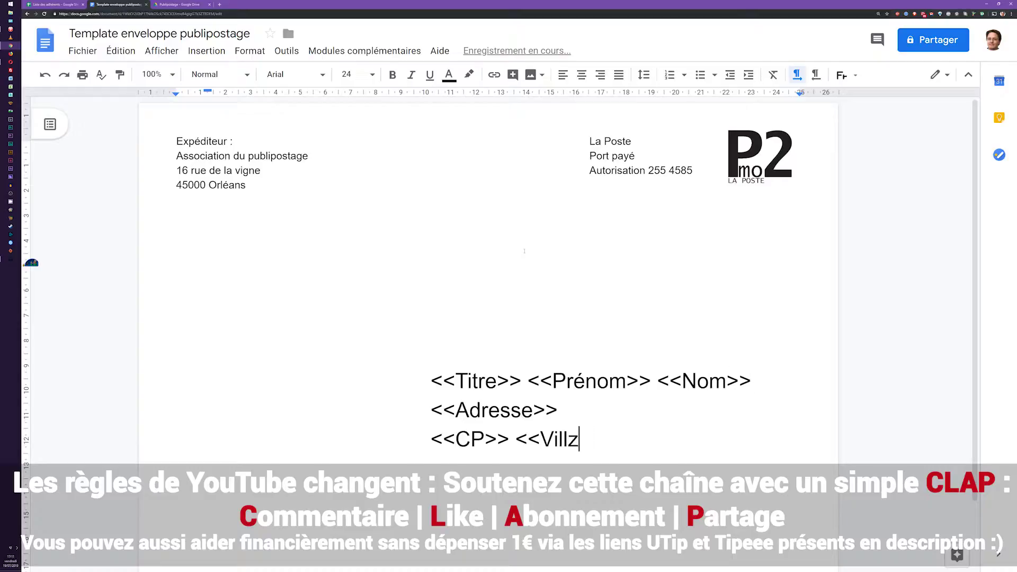
- Examine the << and >> delimiters around the Titre placeholder and compare the field names with the column headers in the Liste des adhérents spreadsheet
{"action": "left_click", "coordinate": [431, 380]}
{"action": "key", "text": "shift+Right"}
{"action": "key", "text": "shift+Right"}
{"action": "key", "text": "Right"}
{"action": "key", "text": "Right"}
{"action": "key", "text": "Right"}
{"action": "key", "text": "Right"}
{"action": "key", "text": "Right"}
{"action": "key", "text": "Right"}
{"action": "key", "text": "shift+Right"}
{"action": "key", "text": "shift+Right"}
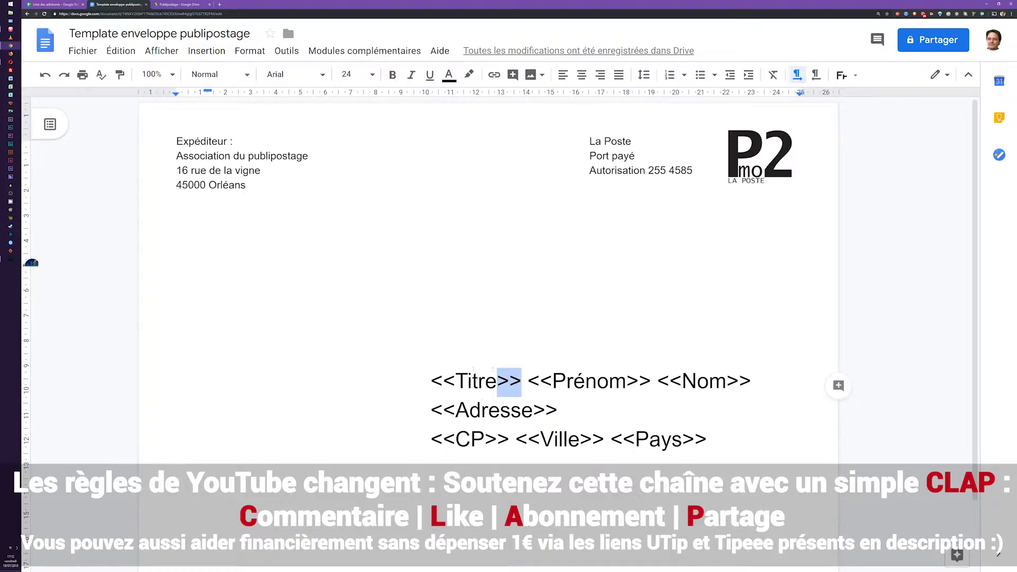
{"action": "key", "text": "Left"}
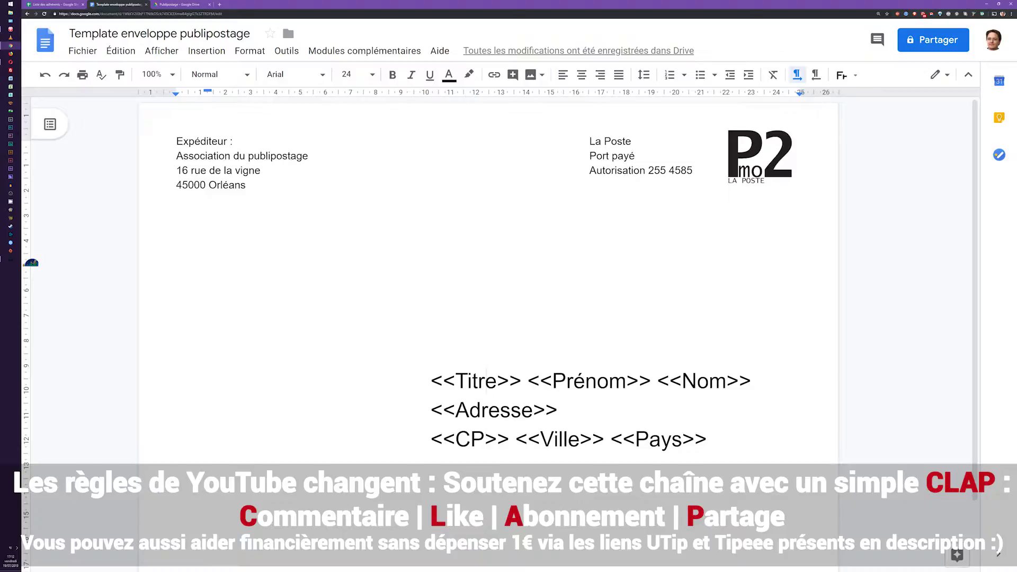
{"action": "left_click", "coordinate": [69, 4]}
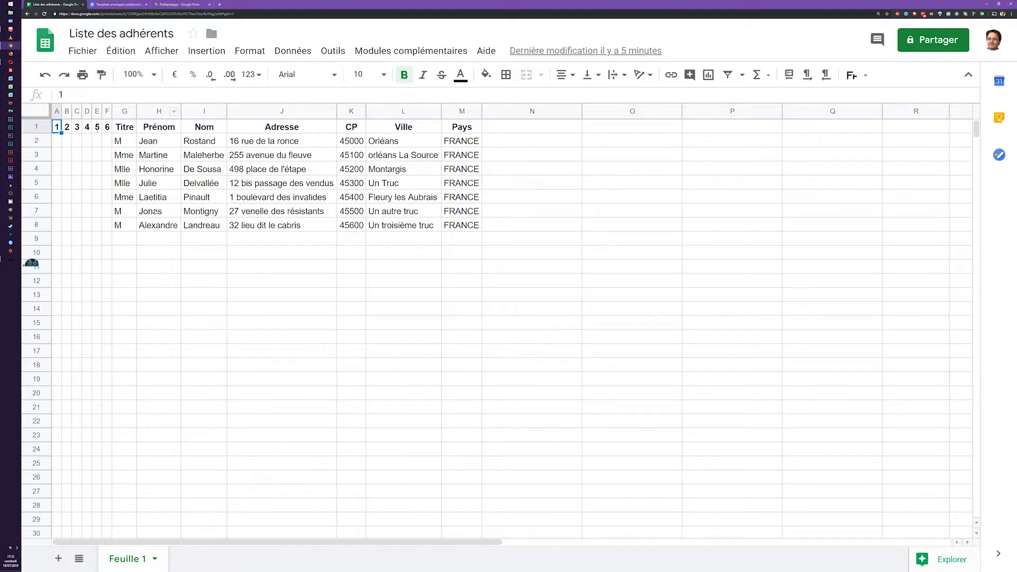
{"action": "left_click", "coordinate": [109, 4]}
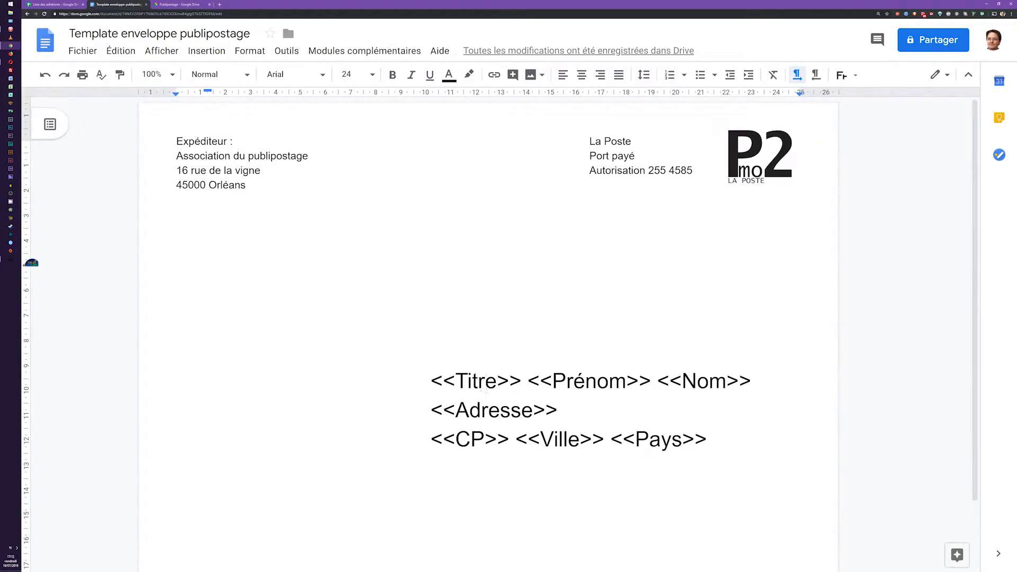
- Fill the six blank lines above the recipient block with the placeholders <<1>>, <<2>>, <<3>>, <<4>>, <<5>> and <<6>>, one per line
{"action": "left_click_drag", "start_coordinate": [447, 210], "coordinate": [440, 344]}
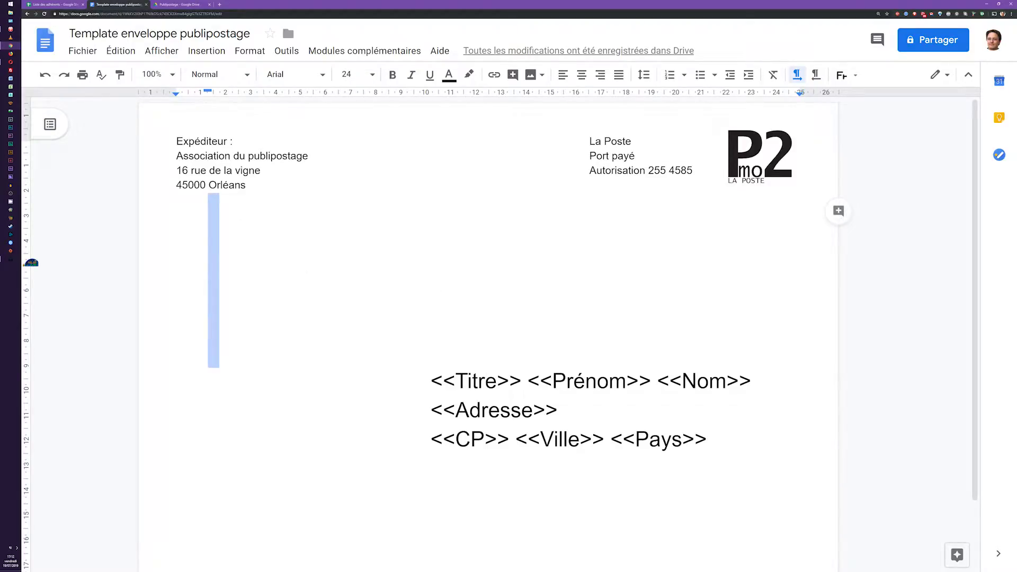
{"action": "left_click", "coordinate": [213, 210]}
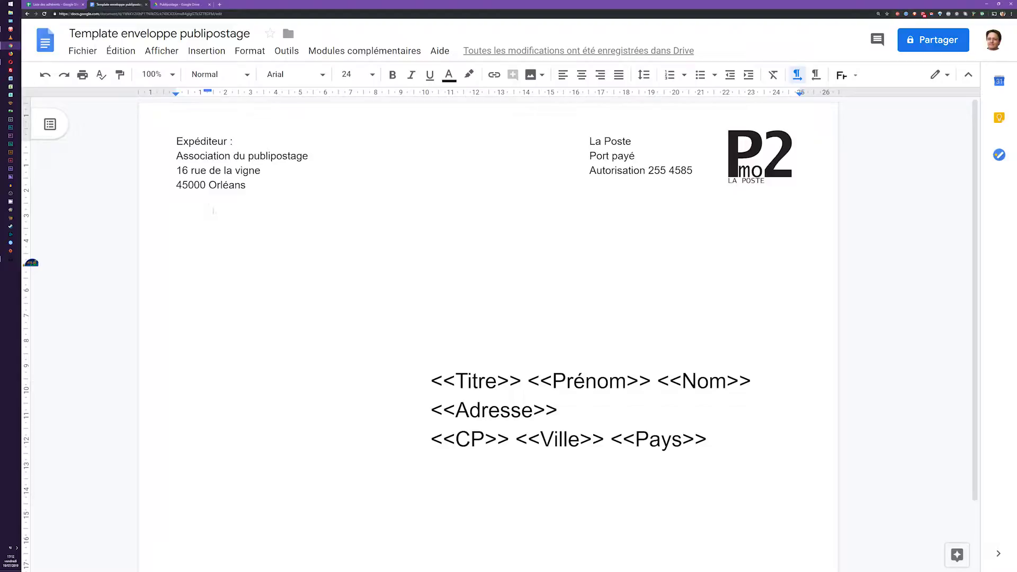
{"action": "type", "text": "<<1>>"}
{"action": "key", "text": "Return"}
{"action": "type", "text": "<<2>>"}
{"action": "key", "text": "Return"}
{"action": "type", "text": "<<3>>"}
{"action": "key", "text": "Return"}
{"action": "type", "text": "<<4>> <<5>> <<6>>"}
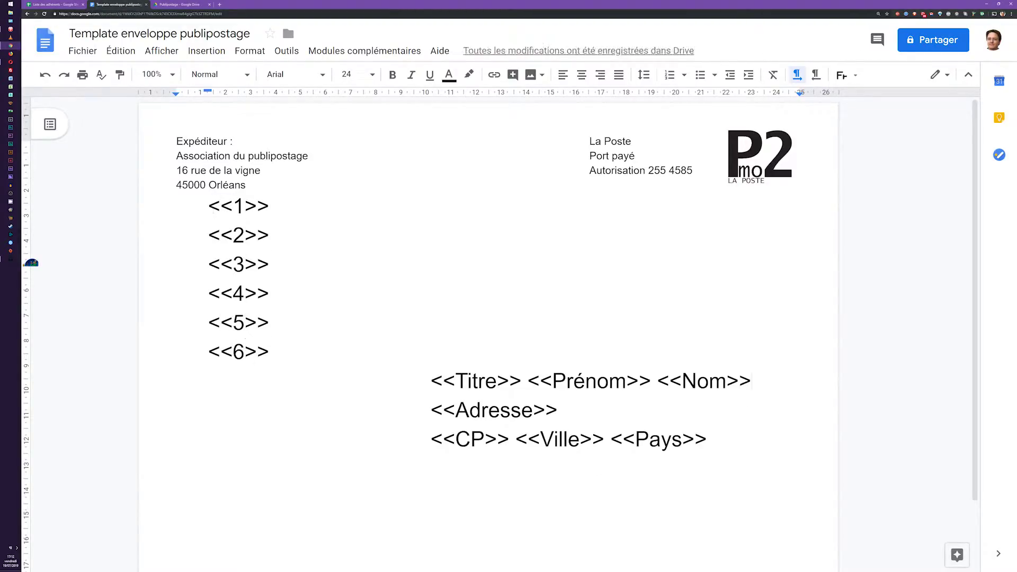
- Compare the six numbered placeholders with columns 1 to 6 of the Liste des adhérents spreadsheet, returning to the envelope template
{"action": "left_click_drag", "start_coordinate": [208, 205], "coordinate": [283, 353]}
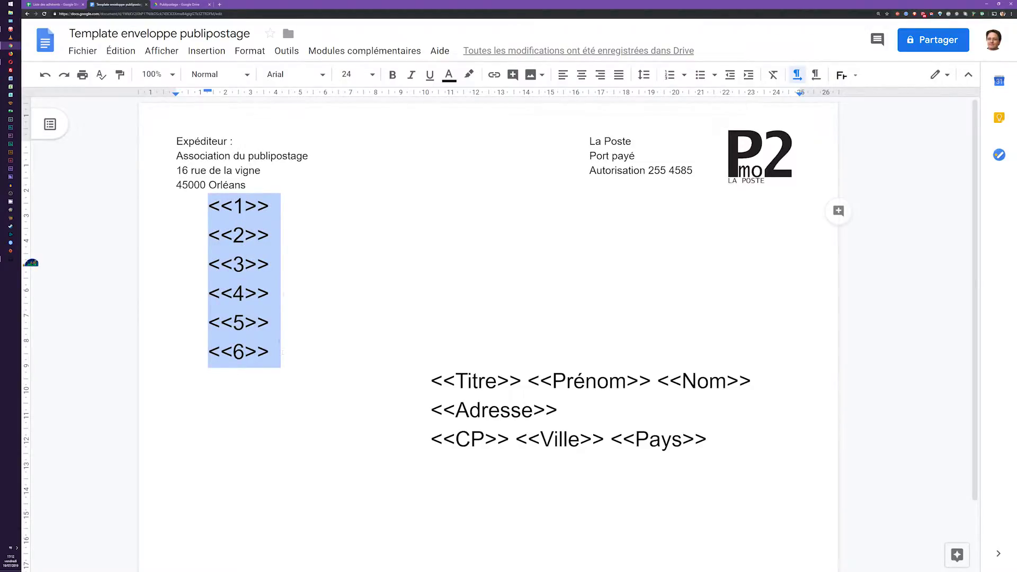
{"action": "left_click", "coordinate": [246, 351]}
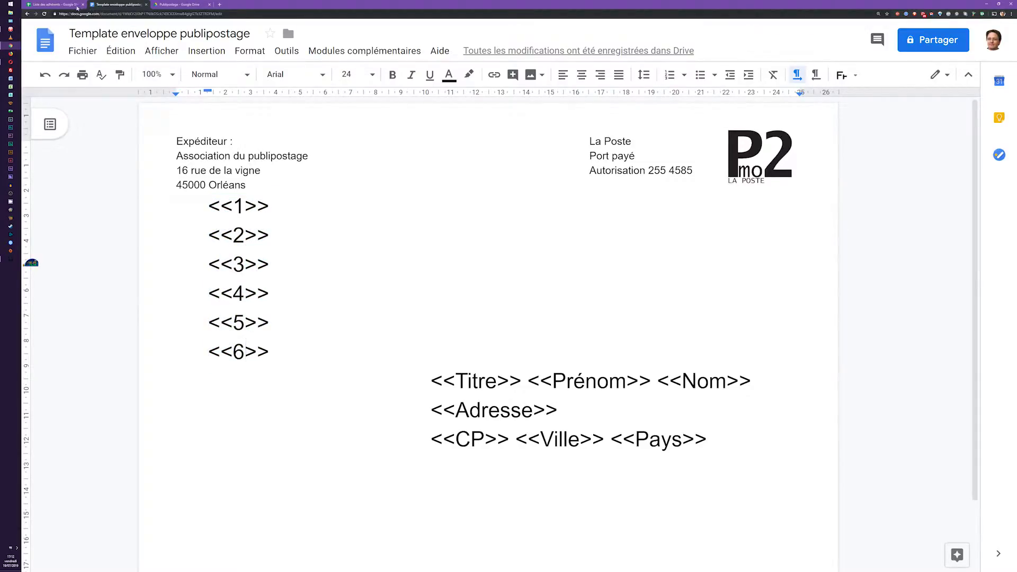
{"action": "left_click", "coordinate": [53, 5]}
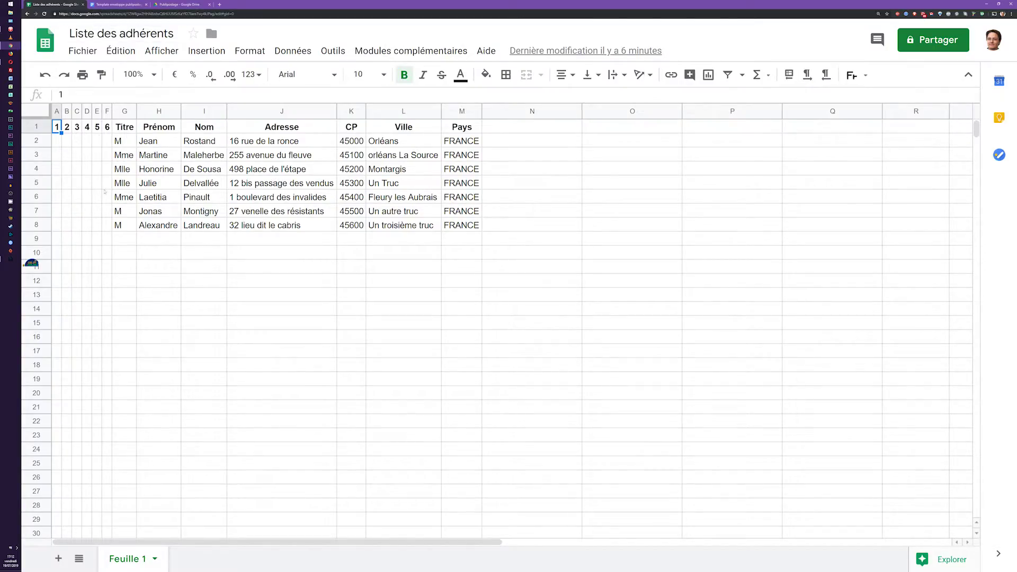
{"action": "left_click", "coordinate": [119, 5]}
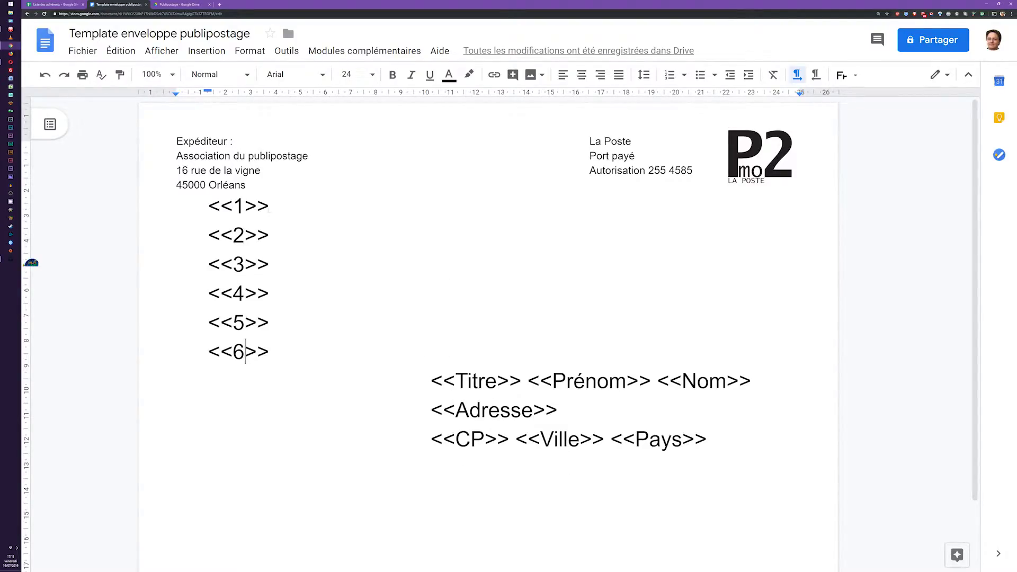
- Try to push the envelope's body text down by adding blank lines below the sender address in the header
{"action": "left_click", "coordinate": [327, 182]}
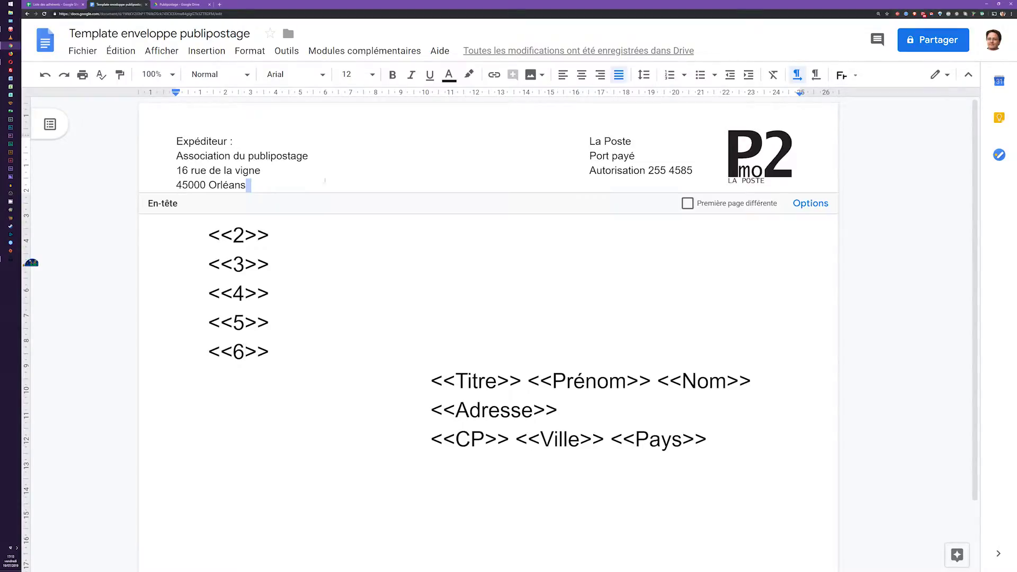
{"action": "key", "text": "Return"}
{"action": "key", "text": "Return"}
{"action": "key", "text": "Return"}
{"action": "key", "text": "Return"}
{"action": "key", "text": "Return"}
{"action": "key", "text": "Return"}
{"action": "key", "text": "Return"}
{"action": "key", "text": "Return"}
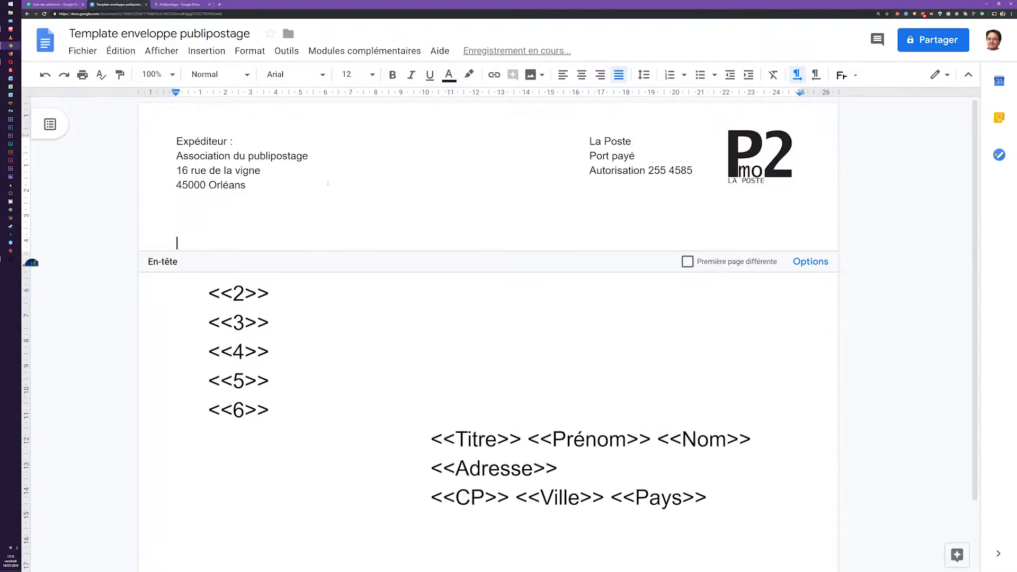
{"action": "key", "text": "Return"}
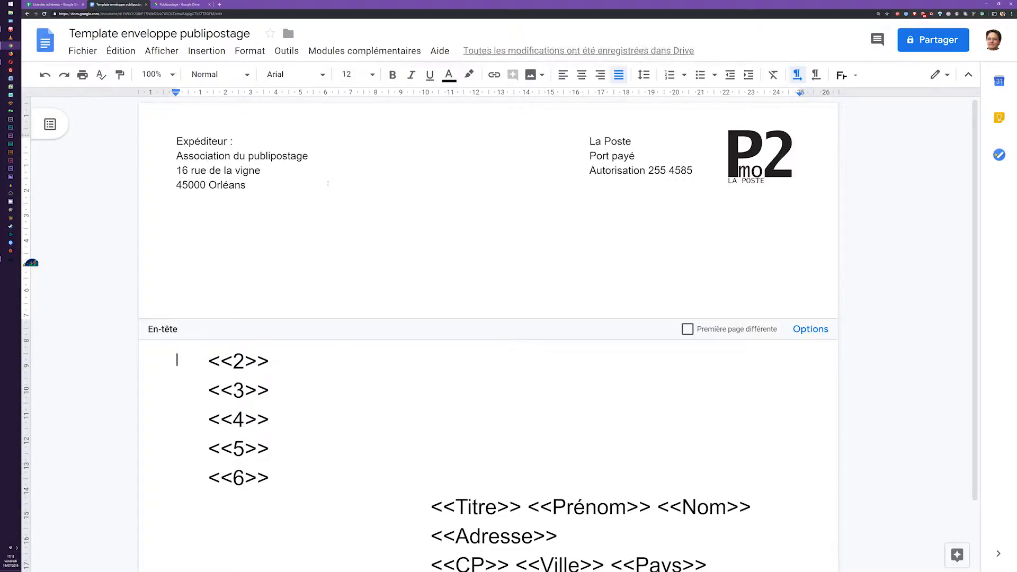
{"action": "key", "text": "BackSpace"}
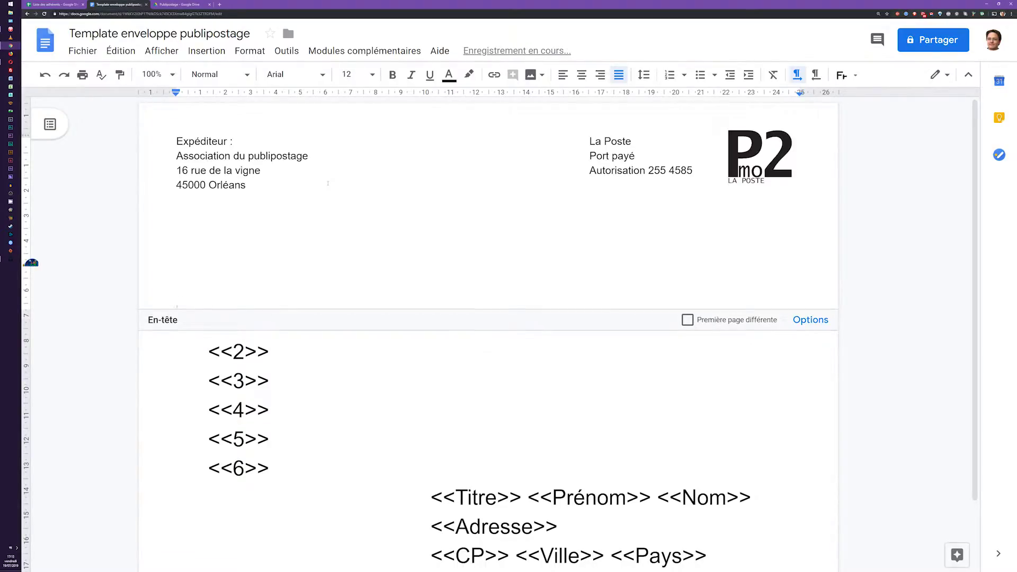
{"action": "key", "text": "Return"}
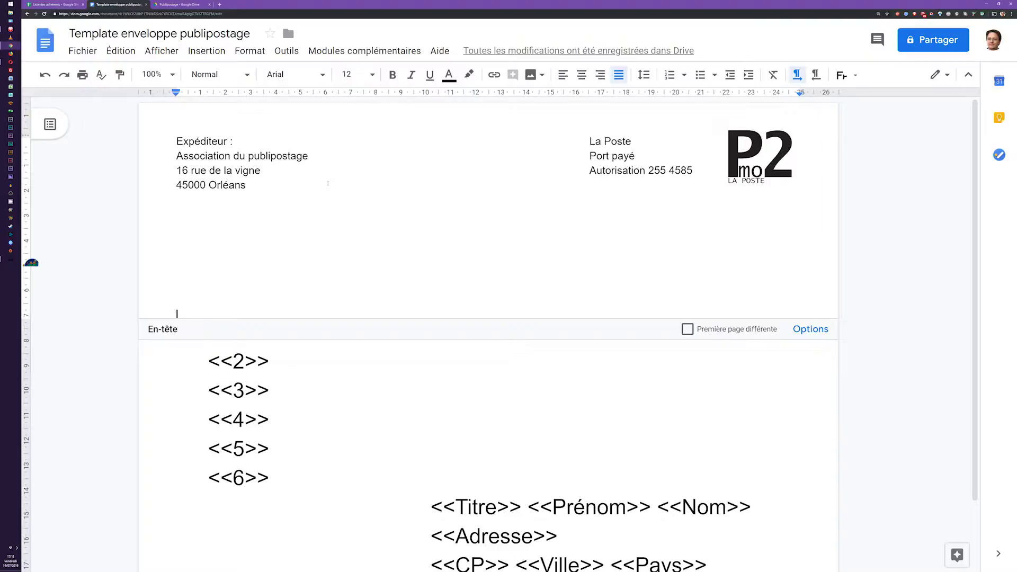
- Remove the blank lines added below the sender address in the header and return to the body
{"action": "key", "text": "BackSpace"}
{"action": "key", "text": "BackSpace"}
{"action": "key", "text": "BackSpace"}
{"action": "key", "text": "BackSpace"}
{"action": "key", "text": "BackSpace"}
{"action": "key", "text": "BackSpace"}
{"action": "key", "text": "BackSpace"}
{"action": "key", "text": "BackSpace"}
{"action": "key", "text": "BackSpace"}
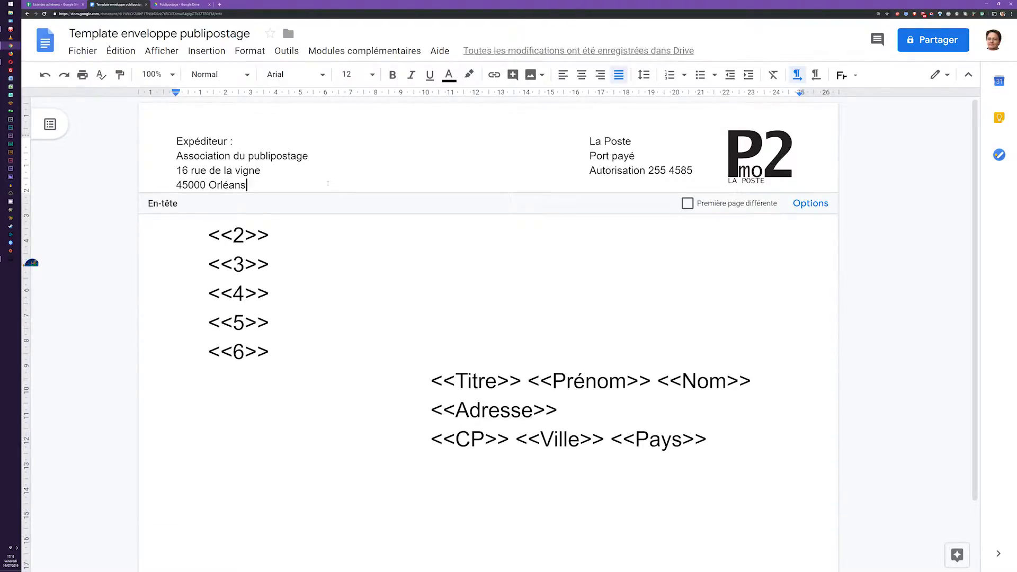
{"action": "left_click", "coordinate": [371, 293]}
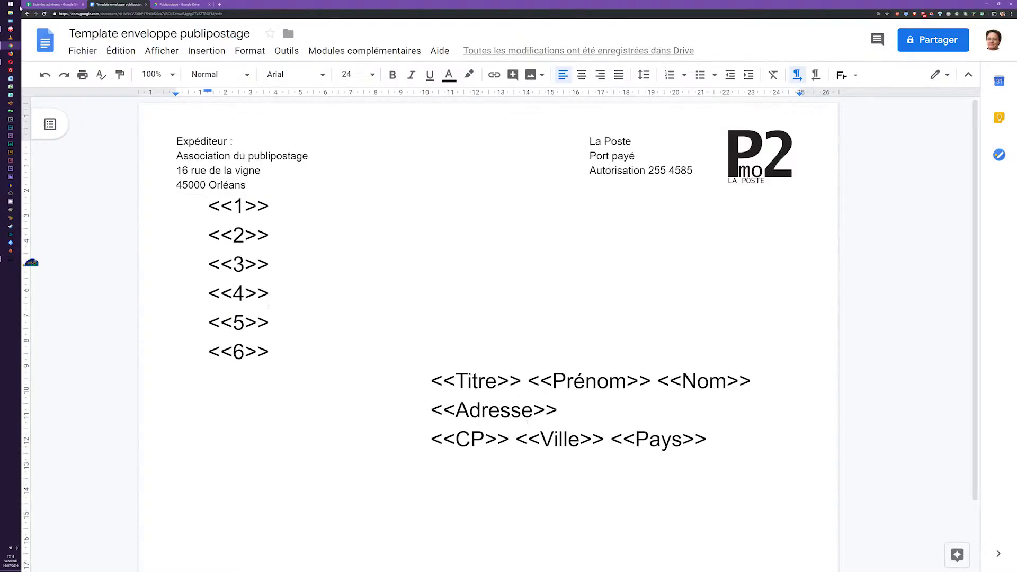
- Search the add-on catalogue for Autocrat from the Liste des adhérents spreadsheet and close the catalogue
{"action": "left_click", "coordinate": [56, 6]}
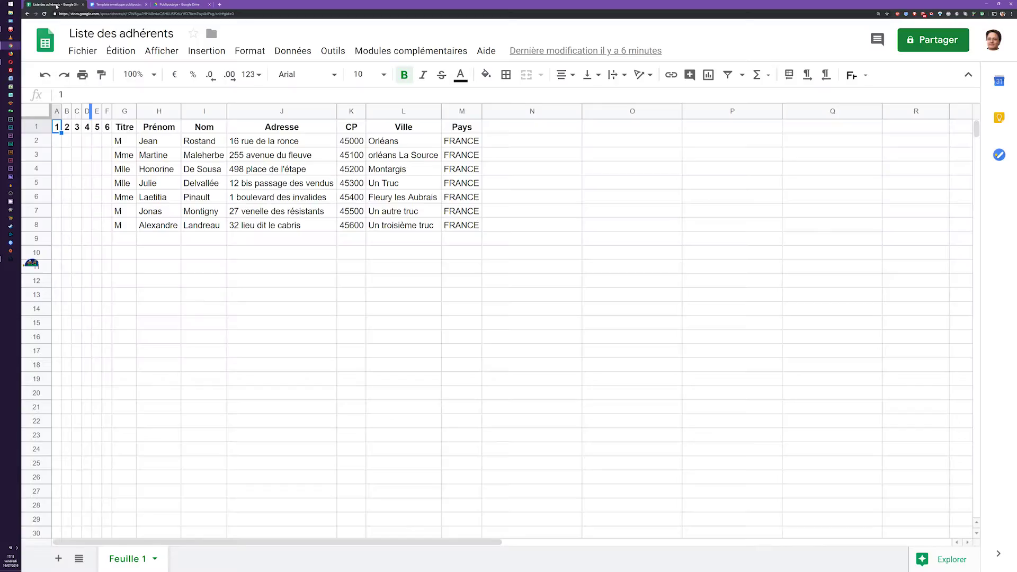
{"action": "left_click", "coordinate": [413, 52]}
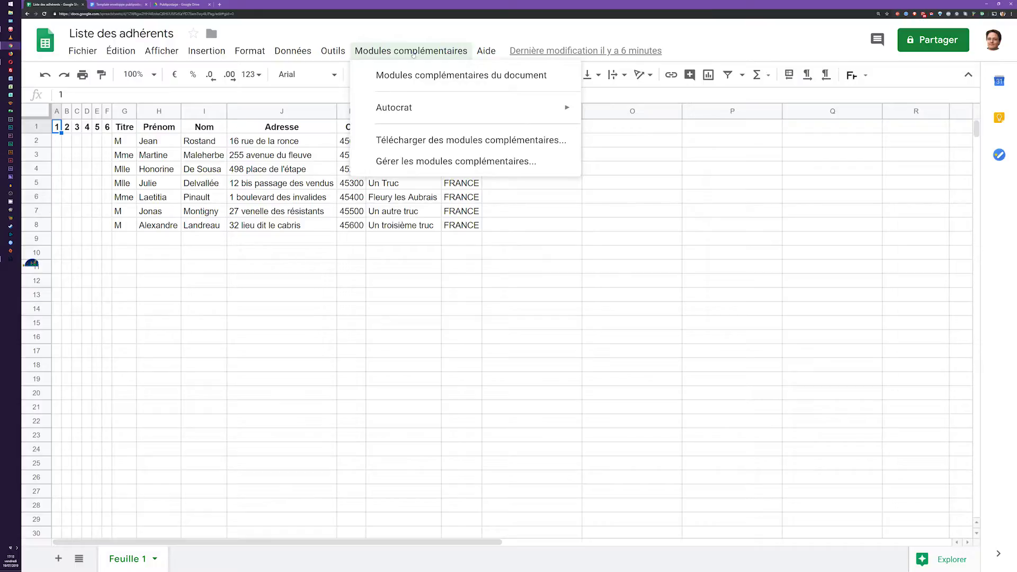
{"action": "mouse_move", "coordinate": [497, 103]}
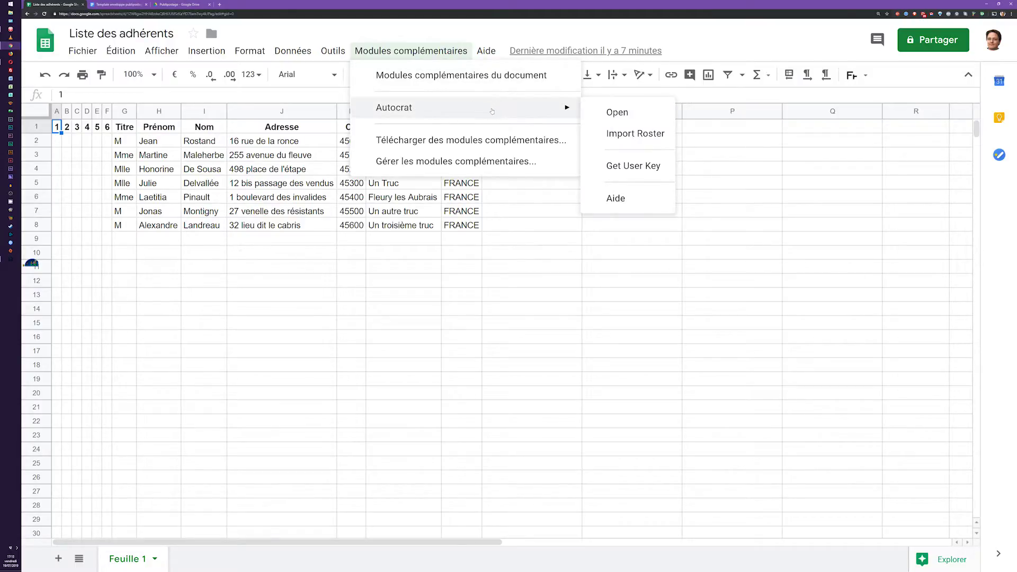
{"action": "left_click", "coordinate": [466, 141]}
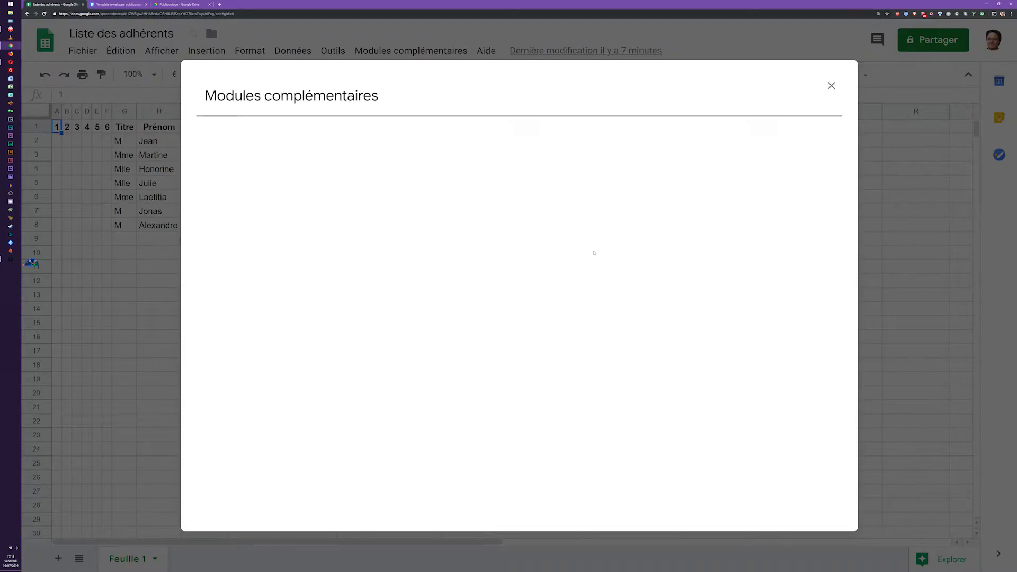
{"action": "type", "text": "Autocrat"}
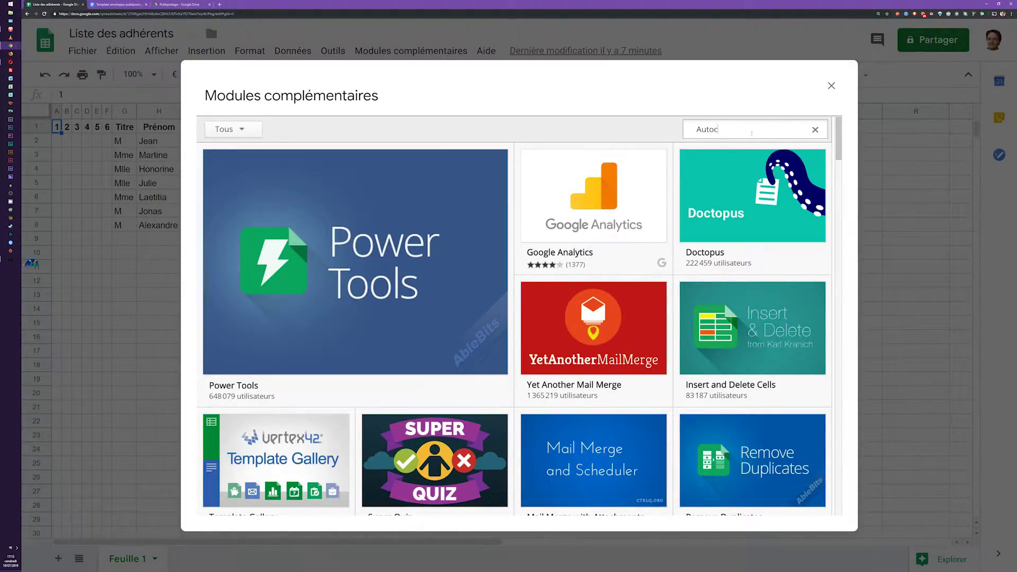
{"action": "key", "text": "Return"}
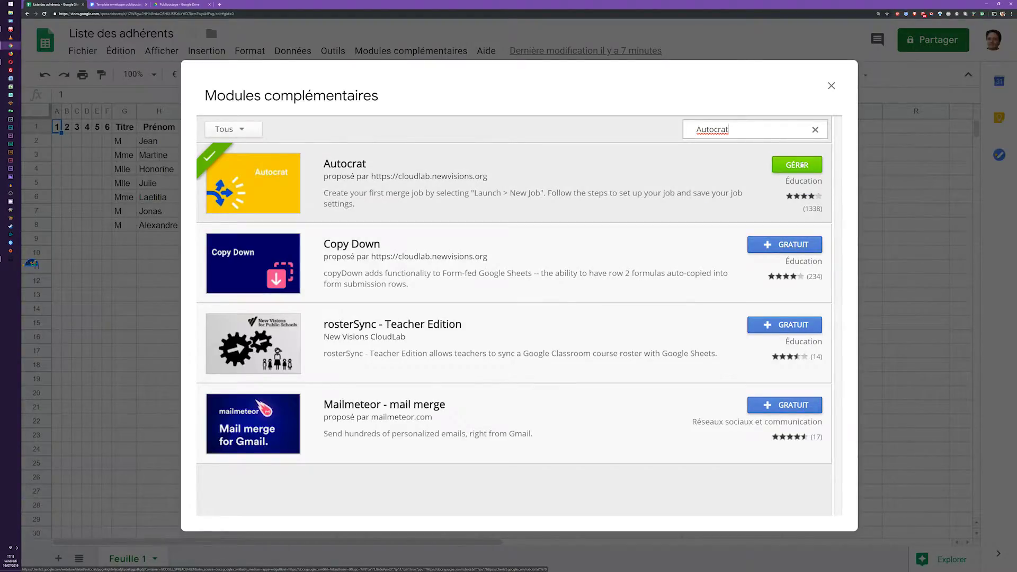
{"action": "left_click", "coordinate": [830, 86]}
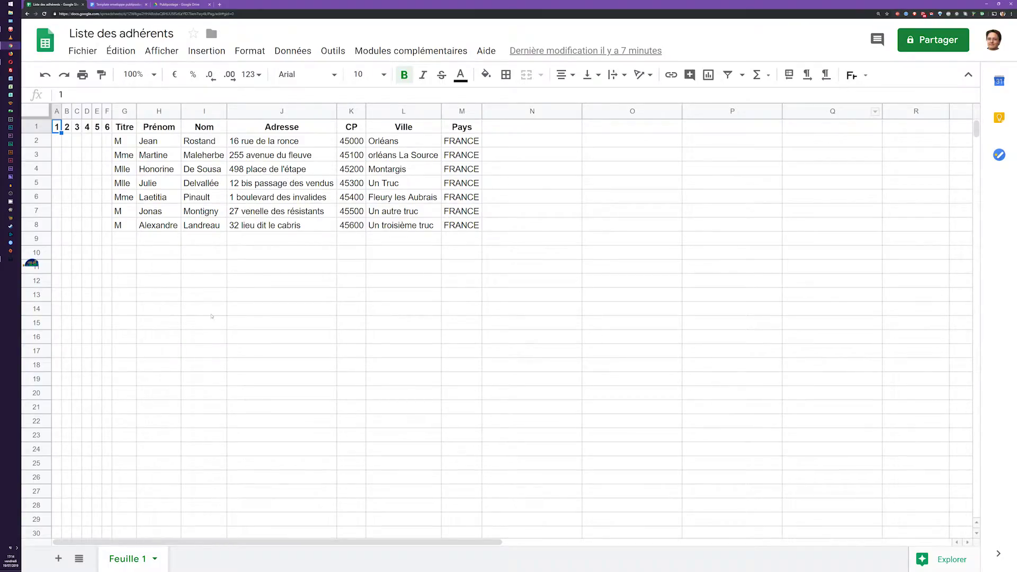
- Launch Autocrat on the member list and create a merge job named "Publipostage Juillet 2019", continuing to the template choice
{"action": "left_click", "coordinate": [416, 52]}
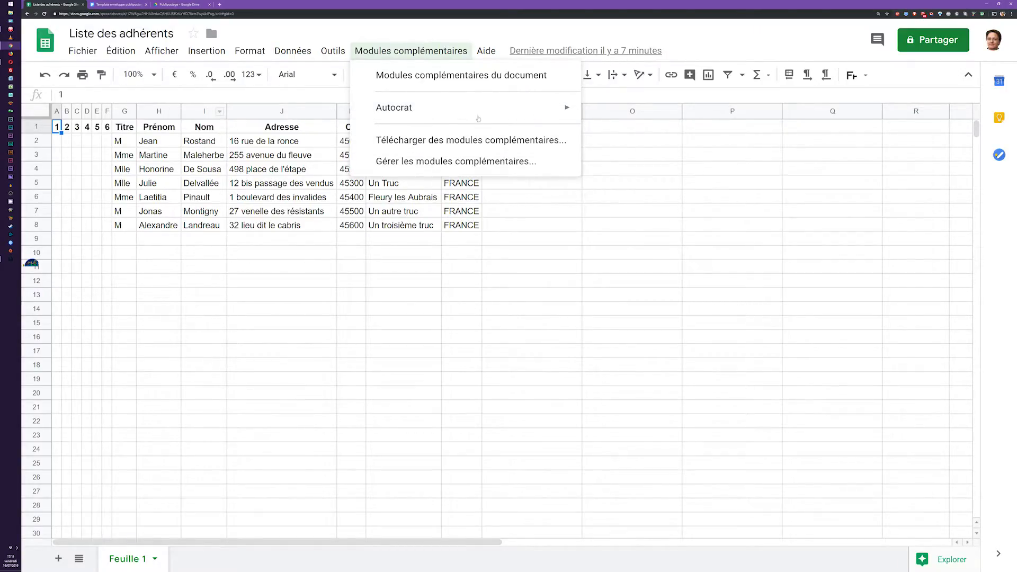
{"action": "mouse_move", "coordinate": [493, 114]}
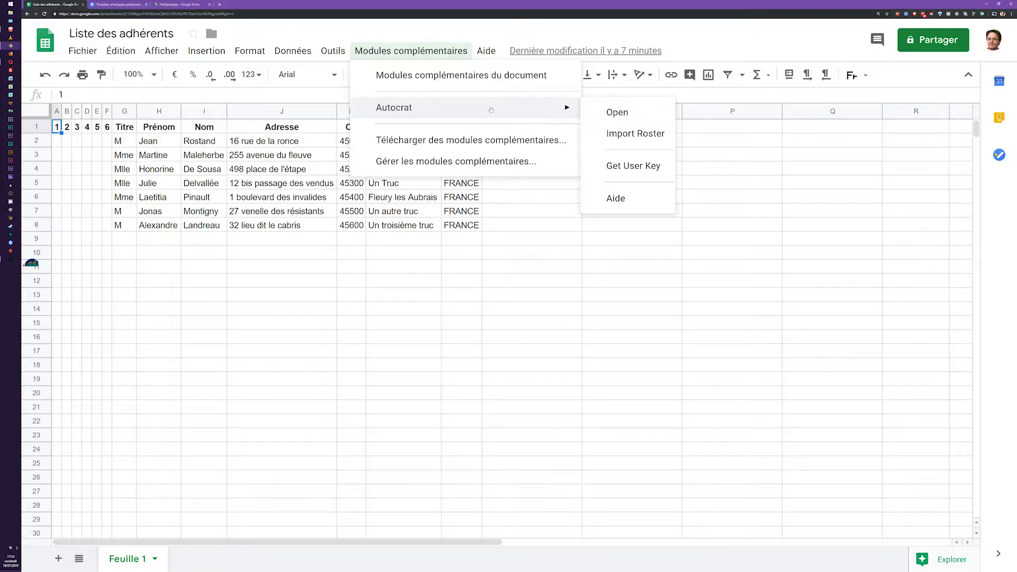
{"action": "left_click", "coordinate": [591, 113]}
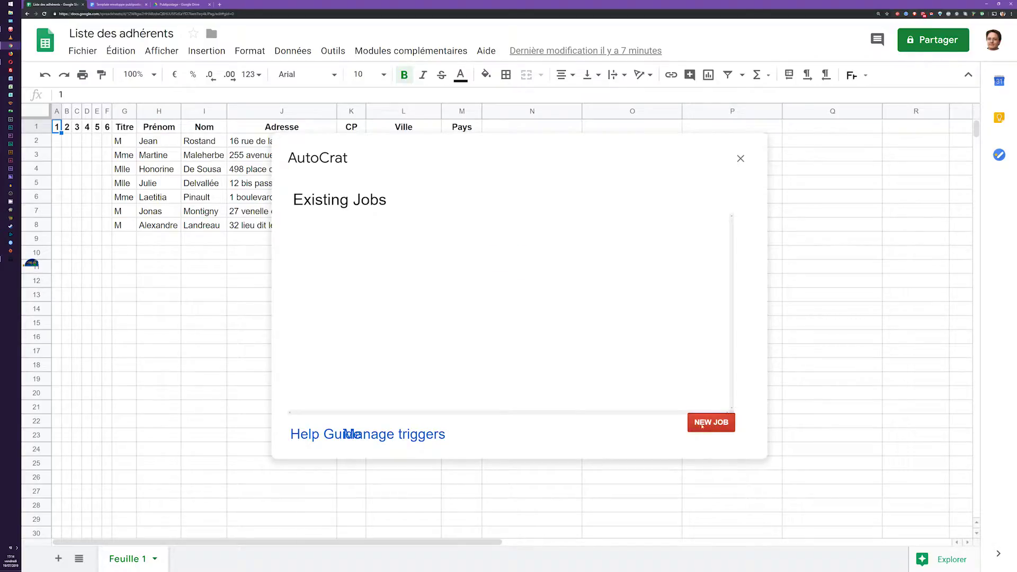
{"action": "left_click", "coordinate": [720, 427]}
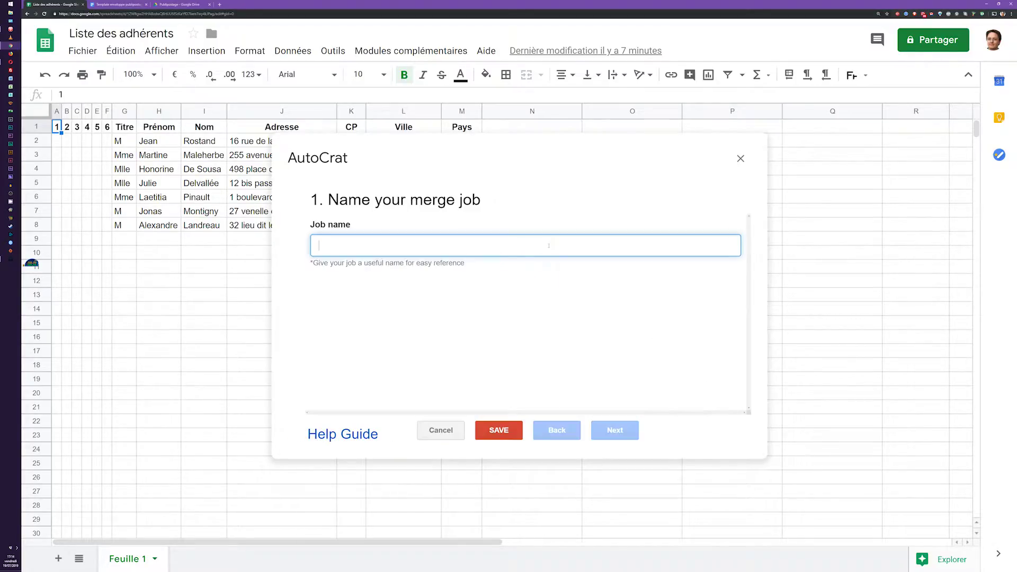
{"action": "type", "text": "Publiposta"}
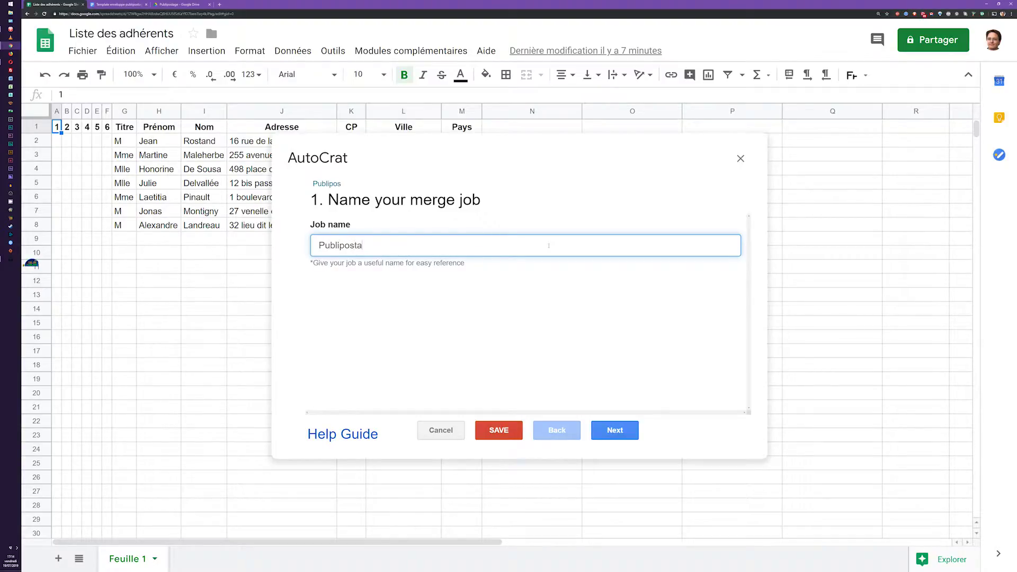
{"action": "type", "text": "ge Juillet 2019"}
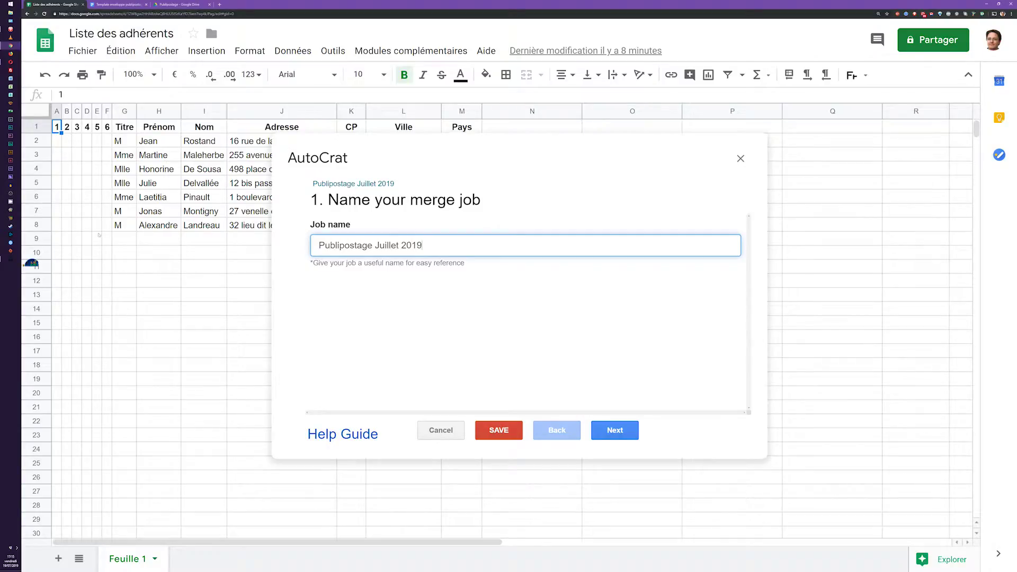
{"action": "left_click", "coordinate": [614, 430]}
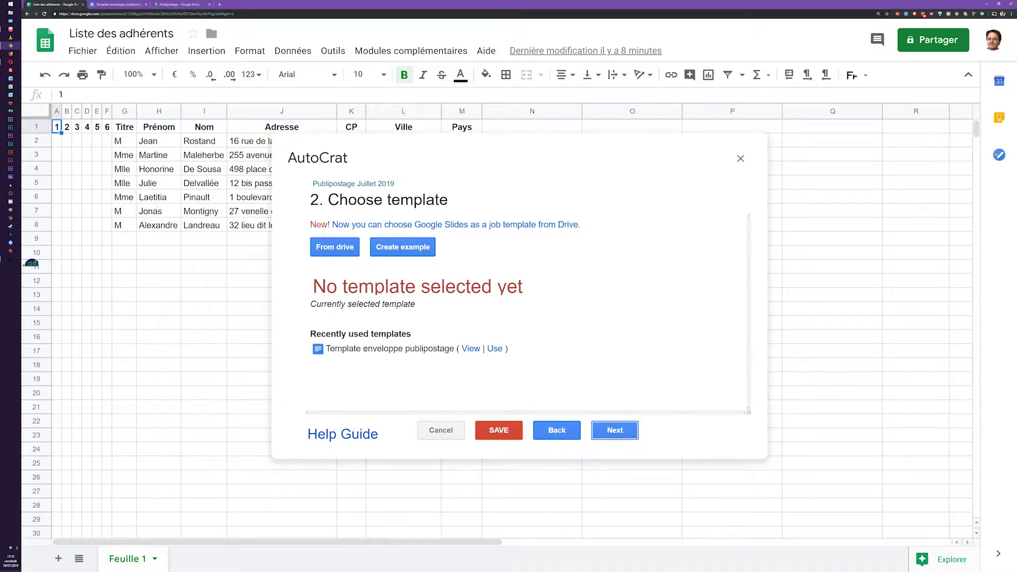
- Use the recently used "Template enveloppe publipostage" as the job's template, glancing at that document while its tags are fetched
{"action": "left_click", "coordinate": [494, 349]}
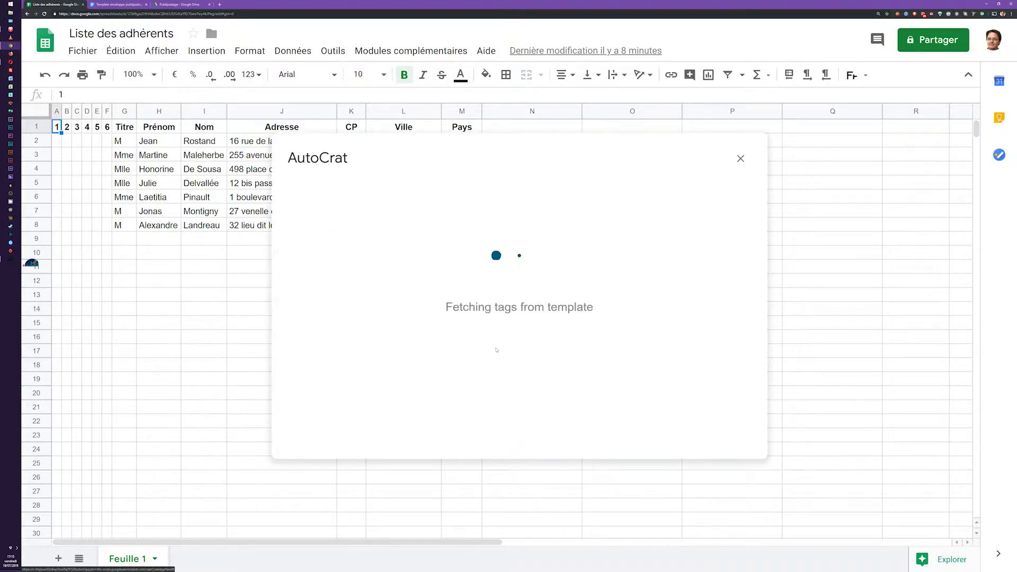
{"action": "left_click", "coordinate": [109, 3]}
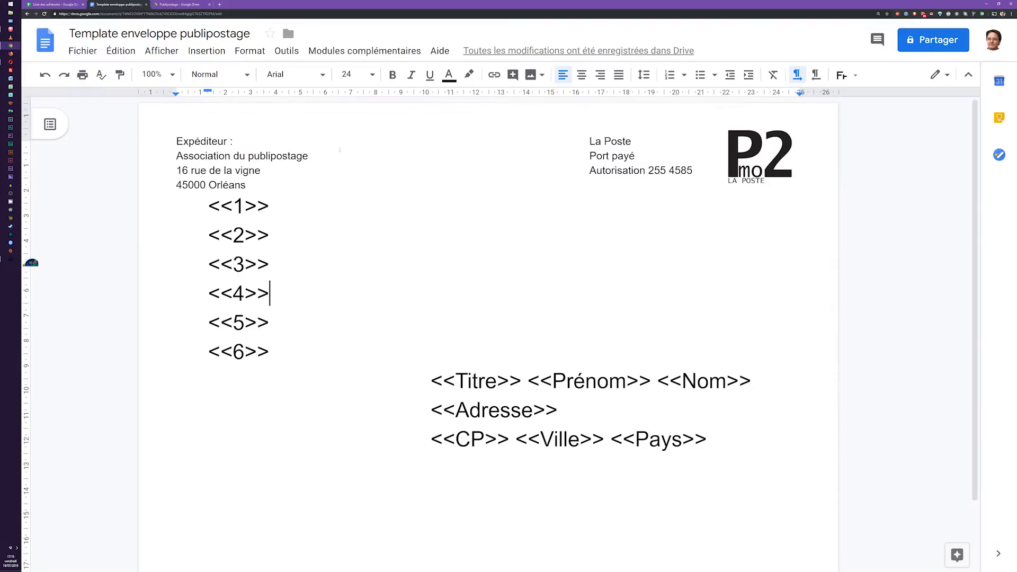
{"action": "left_click", "coordinate": [53, 4]}
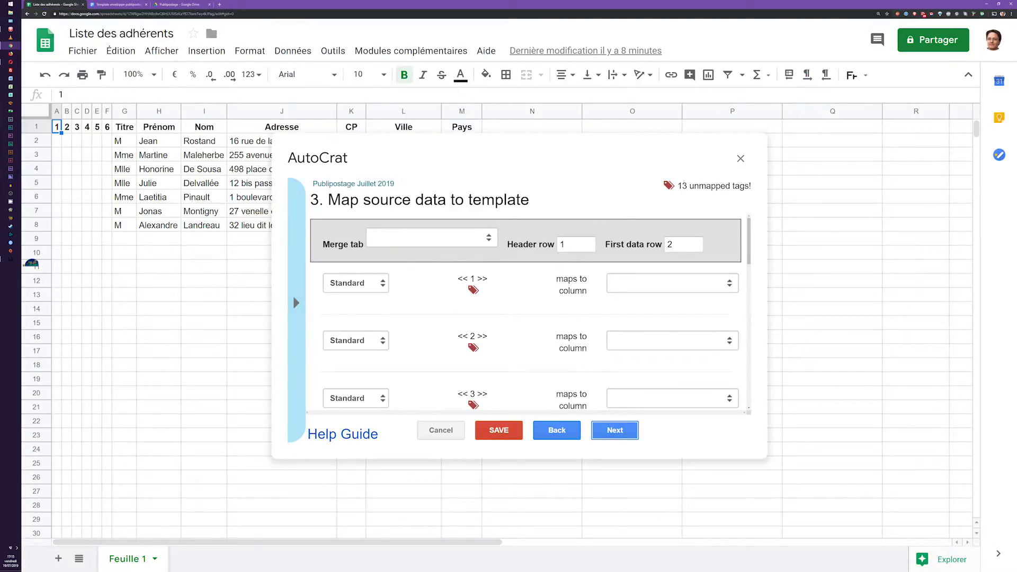
- Set the merge tab to Feuille 1 as the source data for the template tags
{"action": "left_click_drag", "start_coordinate": [682, 186], "coordinate": [706, 185]}
{"action": "left_click", "coordinate": [706, 185]}
{"action": "left_click", "coordinate": [638, 281]}
{"action": "left_click", "coordinate": [690, 284]}
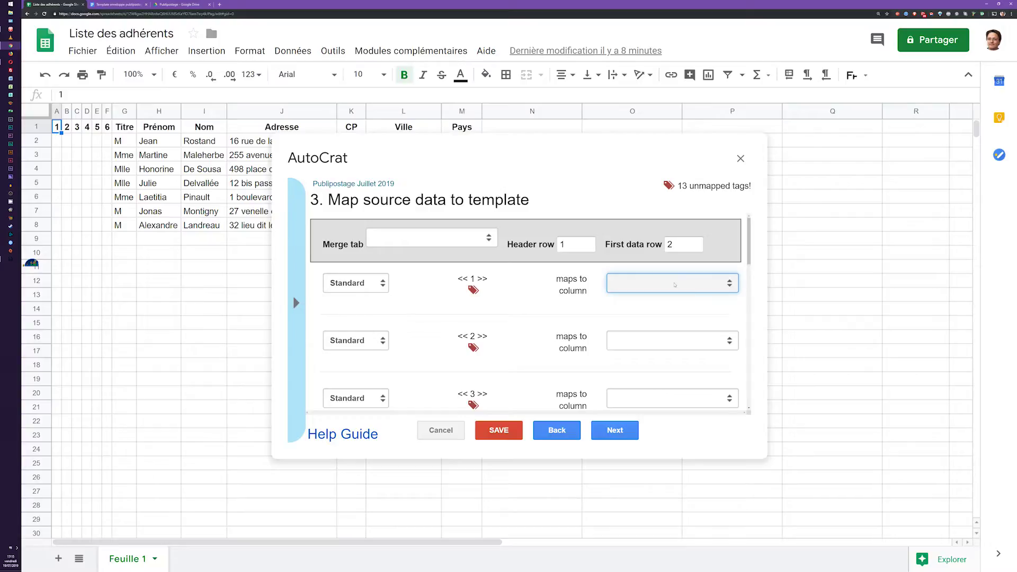
{"action": "left_click", "coordinate": [431, 237]}
{"action": "left_click", "coordinate": [398, 261]}
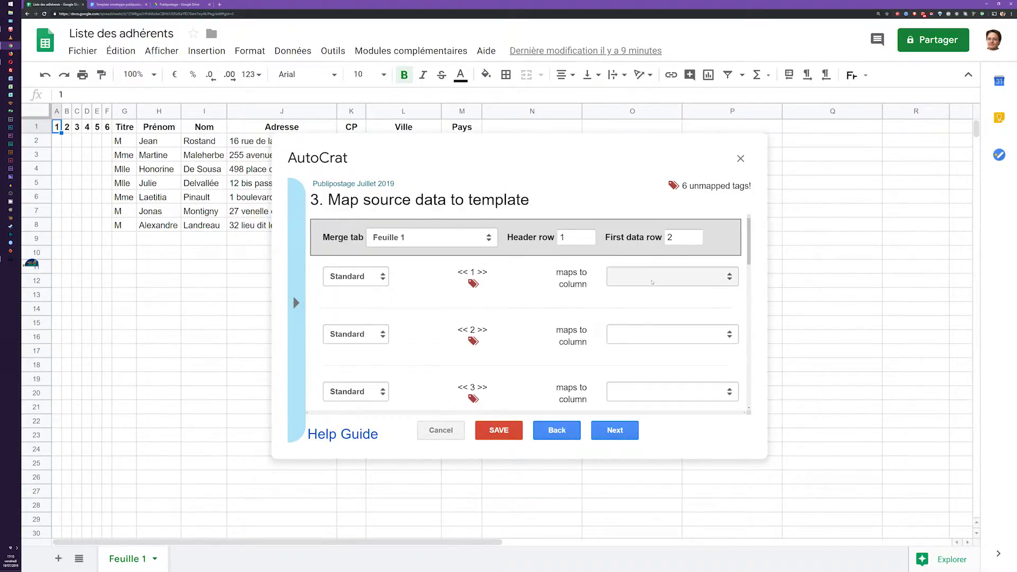
- Map the template tags <<1>> to <<6>> to the spreadsheet columns 1 to 6 respectively
{"action": "left_click", "coordinate": [652, 281]}
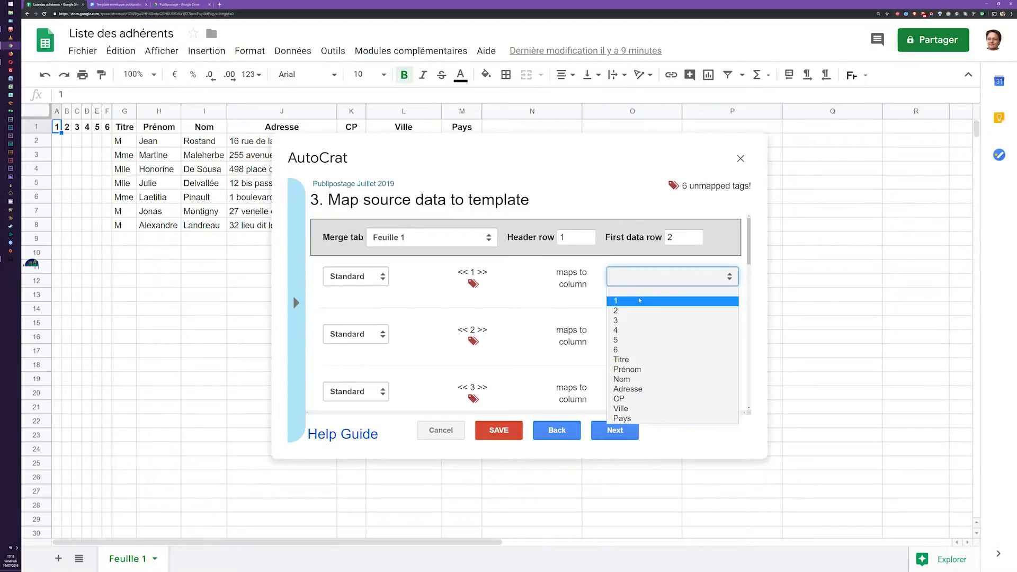
{"action": "left_click", "coordinate": [643, 300]}
{"action": "left_click", "coordinate": [644, 334]}
{"action": "left_click", "coordinate": [633, 373]}
{"action": "left_click", "coordinate": [671, 391]}
{"action": "left_click", "coordinate": [633, 435]}
{"action": "scroll", "coordinate": [634, 318], "scroll_direction": "down", "scroll_amount": 3}
{"action": "left_click", "coordinate": [672, 290]}
{"action": "left_click", "coordinate": [630, 344]}
{"action": "left_click", "coordinate": [672, 347]}
{"action": "left_click", "coordinate": [630, 411]}
{"action": "left_click", "coordinate": [629, 402]}
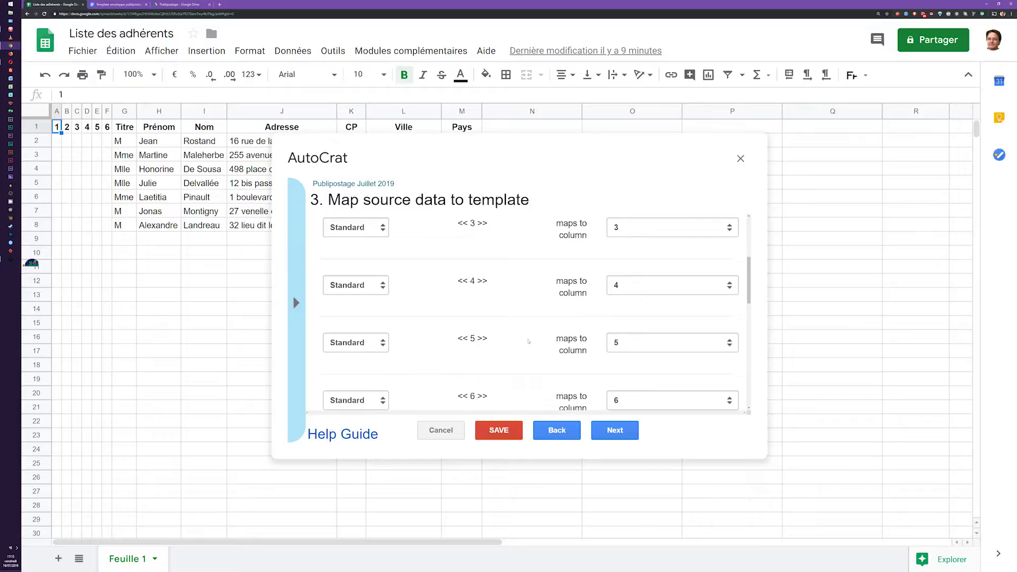
- Check the column mappings of the tags from Titre to Pays, plus the header row and first data row settings
{"action": "scroll", "coordinate": [439, 306], "scroll_direction": "down", "scroll_amount": 5}
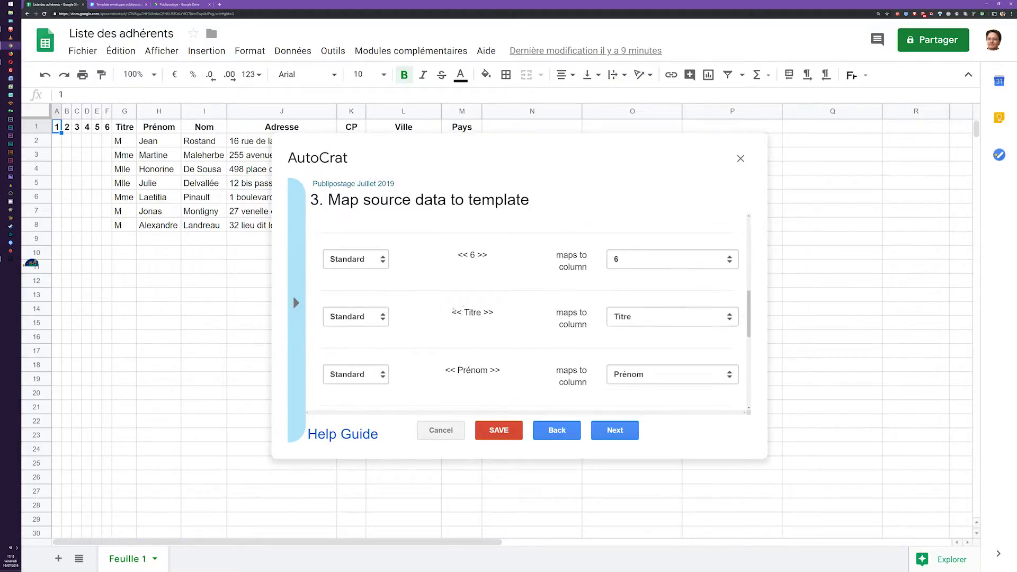
{"action": "scroll", "coordinate": [537, 365], "scroll_direction": "down", "scroll_amount": 3}
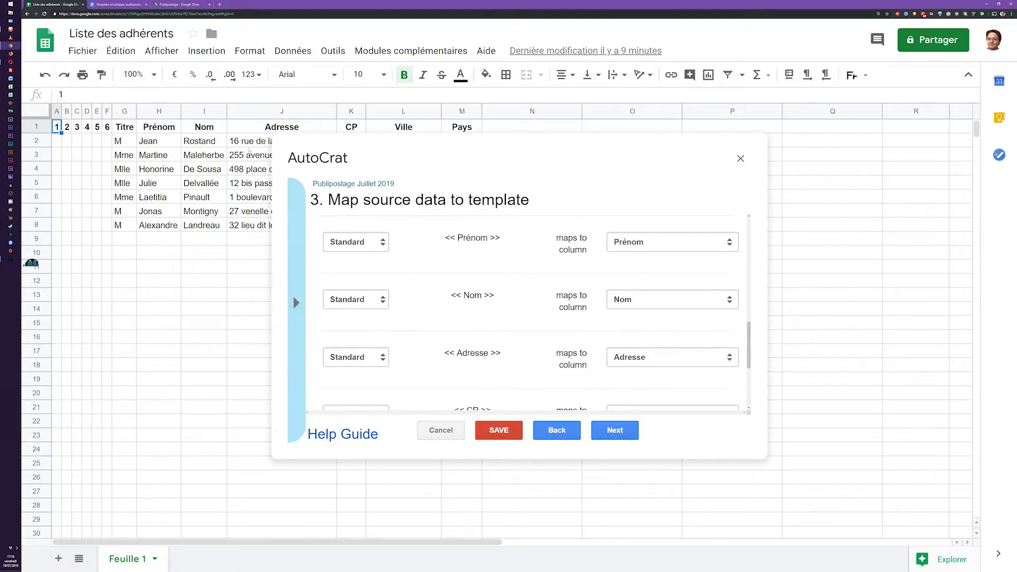
{"action": "scroll", "coordinate": [531, 313], "scroll_direction": "down", "scroll_amount": 1}
{"action": "scroll", "coordinate": [656, 317], "scroll_direction": "down", "scroll_amount": 3}
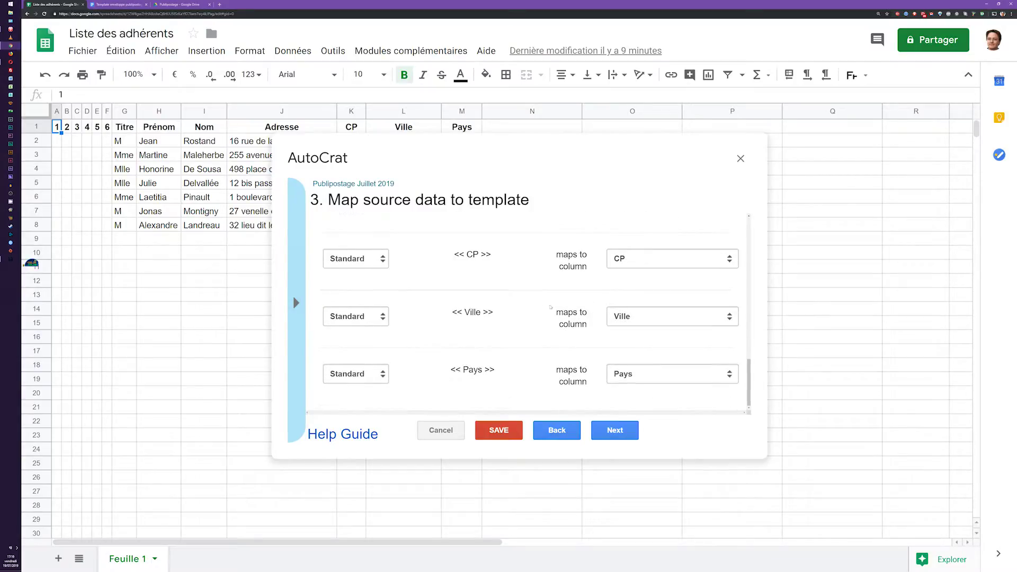
{"action": "left_click", "coordinate": [657, 259]}
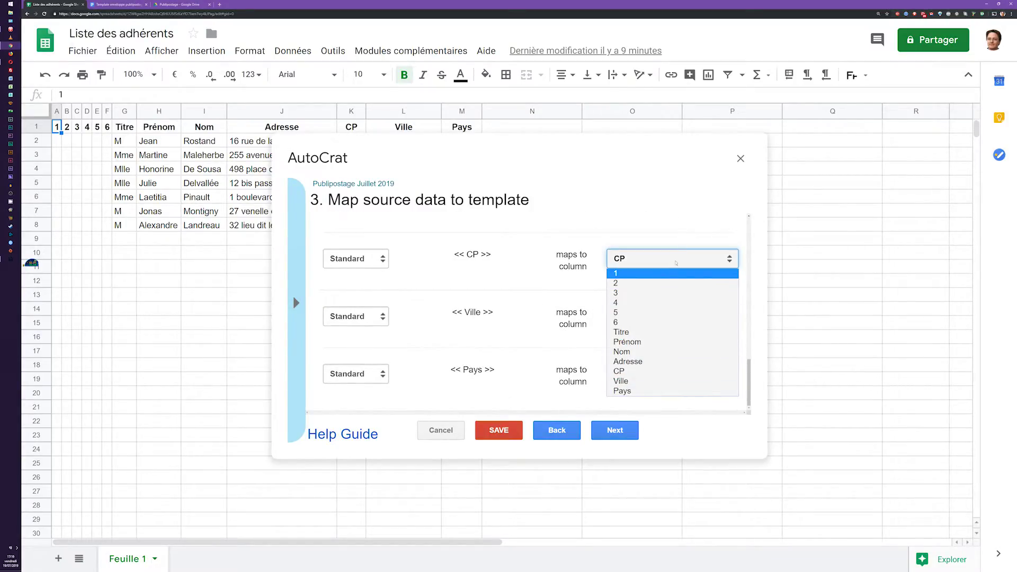
{"action": "left_click", "coordinate": [662, 260]}
{"action": "left_click_drag", "start_coordinate": [748, 384], "coordinate": [579, 241]}
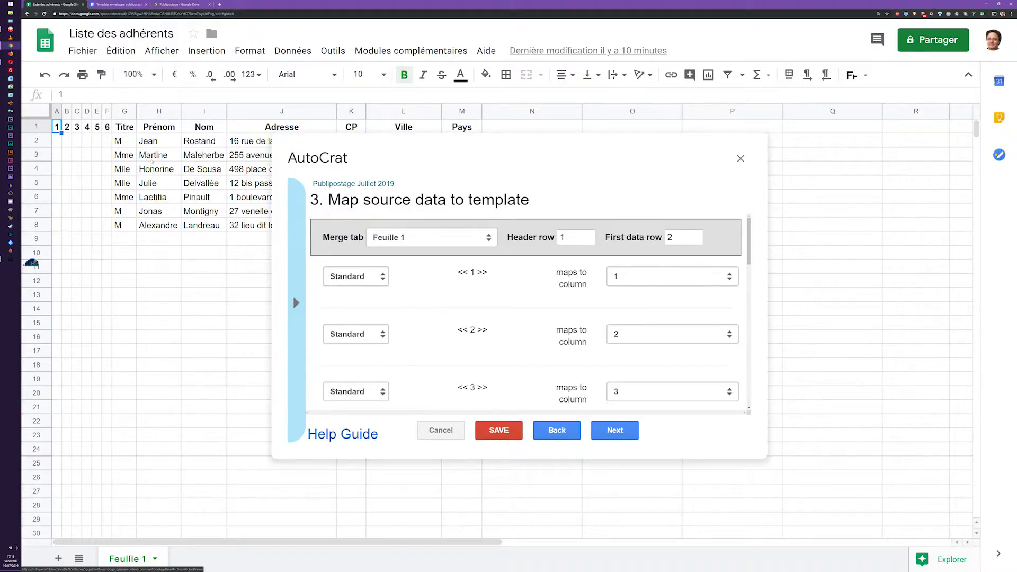
{"action": "double_click", "coordinate": [675, 234]}
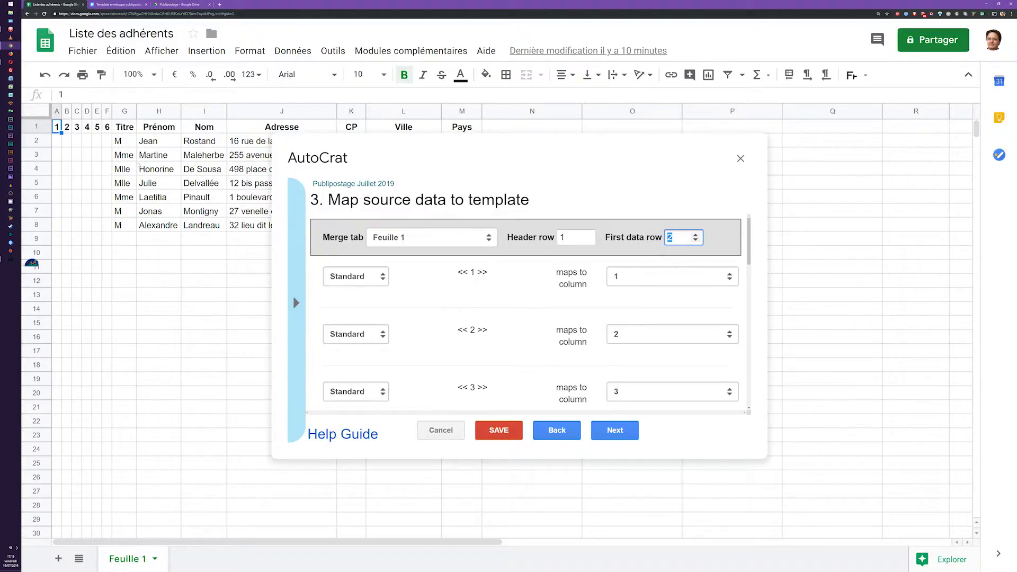
{"action": "left_click", "coordinate": [704, 203]}
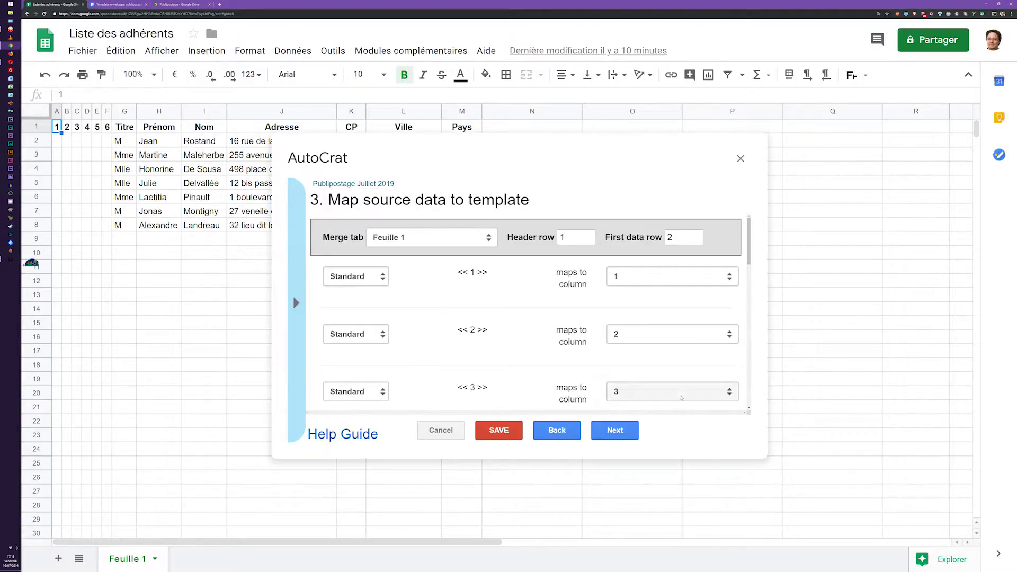
- Name the output file "Publipostage Juillet 2019" and set it to single output mode, keeping Google Docs as type
{"action": "left_click", "coordinate": [614, 430]}
{"action": "left_click", "coordinate": [411, 241]}
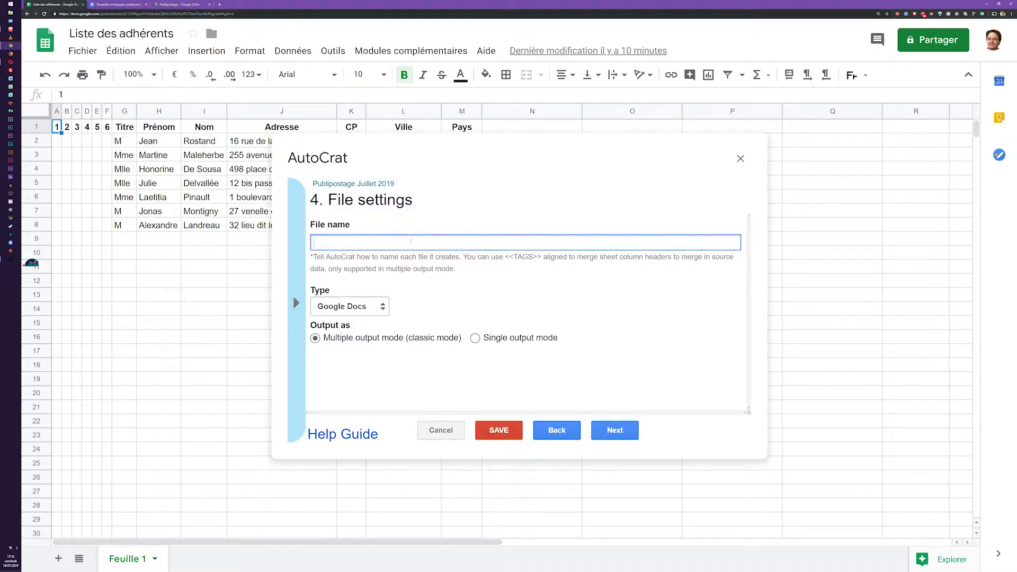
{"action": "type", "text": "Publipostage Juillet 2019"}
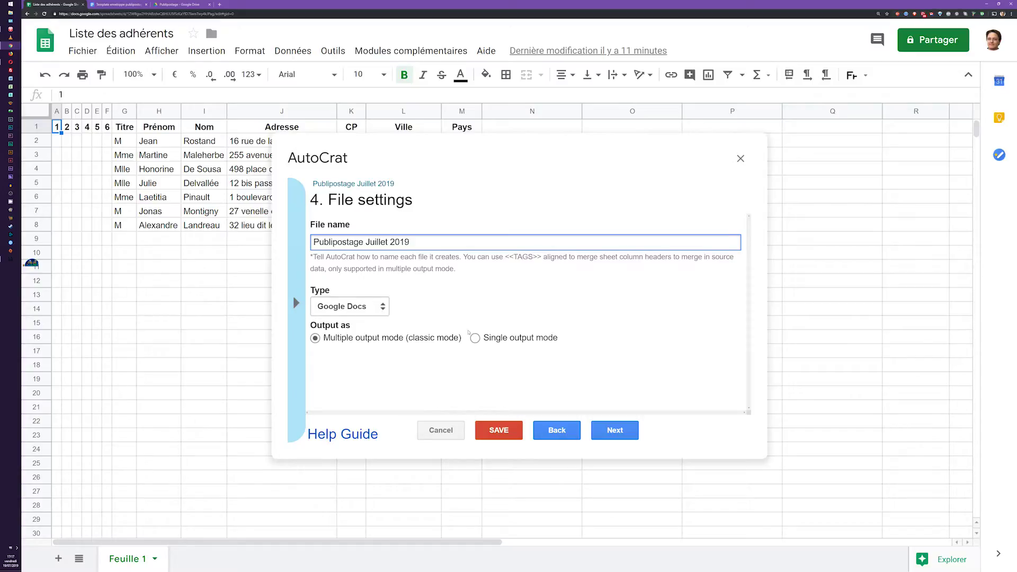
{"action": "left_click", "coordinate": [474, 338]}
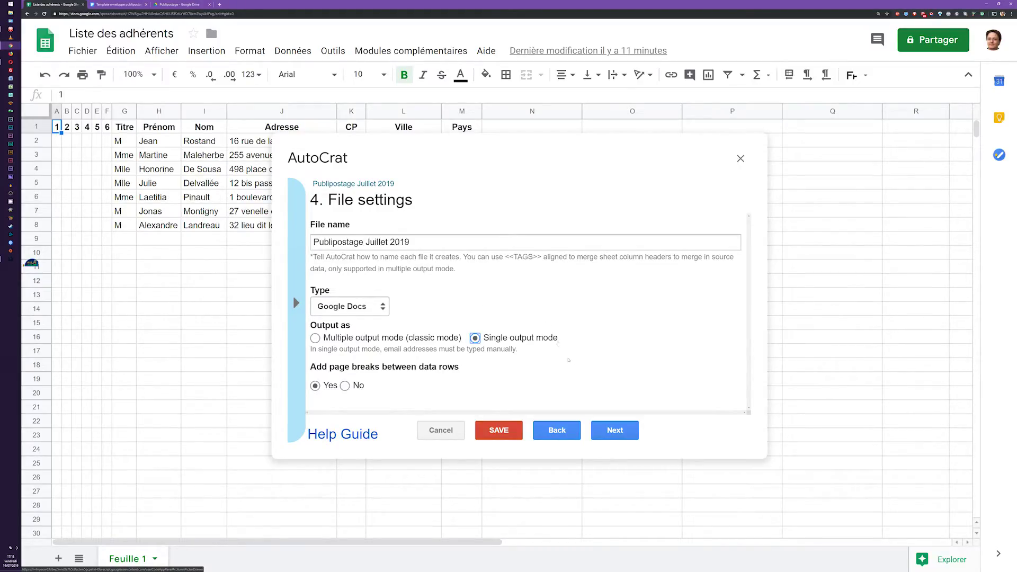
{"action": "left_click", "coordinate": [615, 430]}
- Set Publipostage as the destination folder and skip the optional dynamic folder reference
{"action": "left_click", "coordinate": [614, 430]}
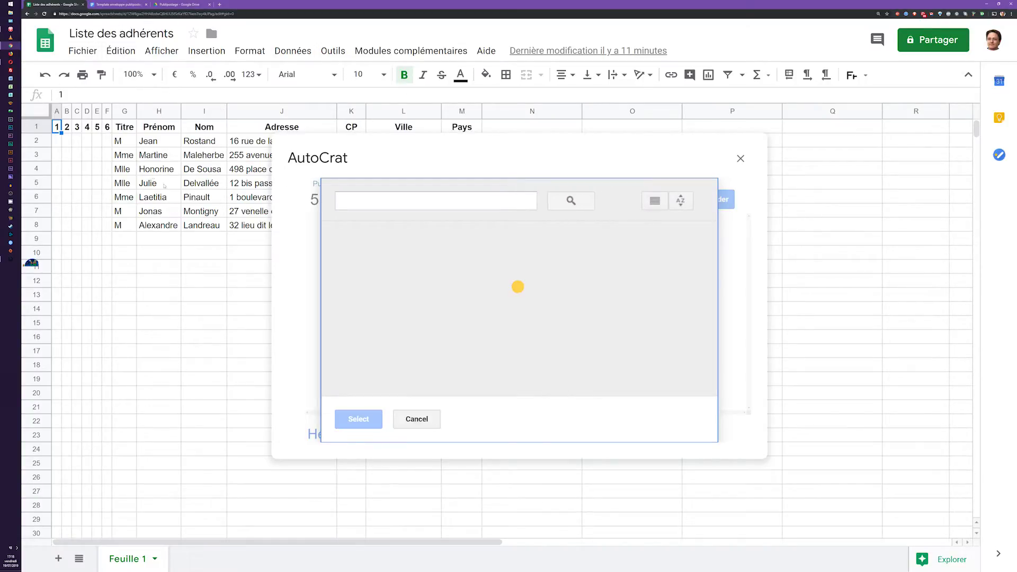
{"action": "left_click", "coordinate": [370, 418]}
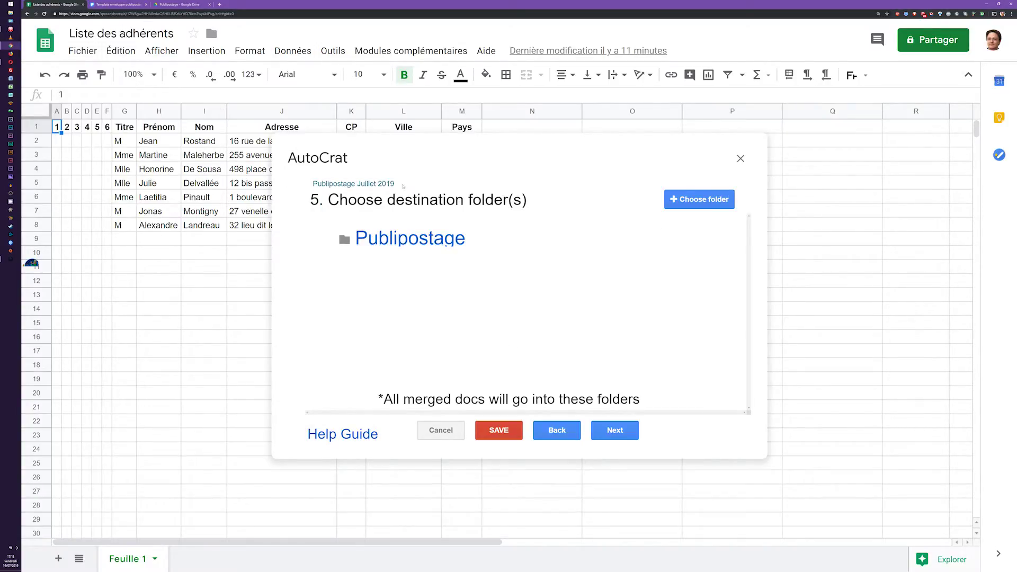
{"action": "left_click", "coordinate": [615, 431]}
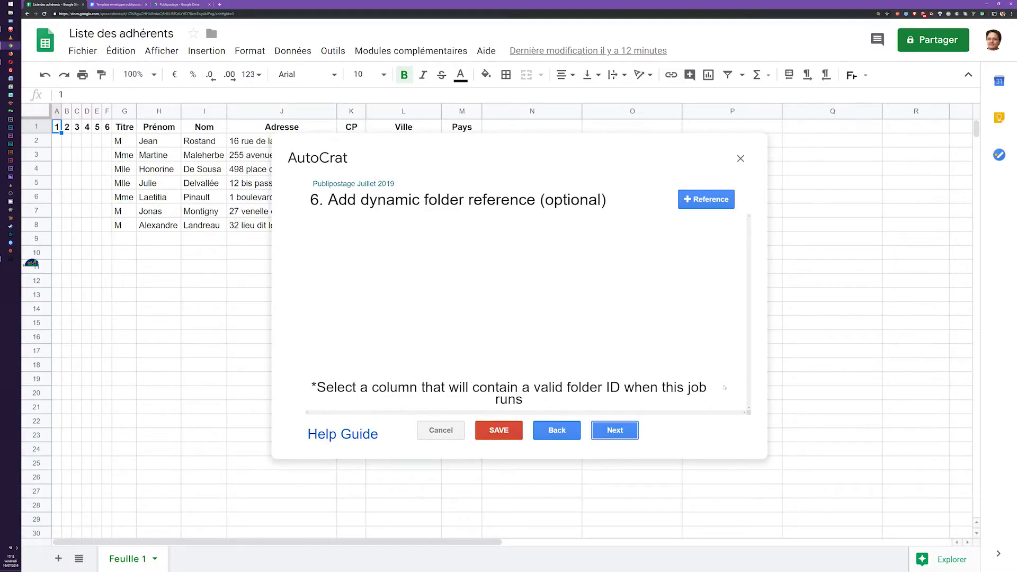
{"action": "left_click", "coordinate": [613, 429]}
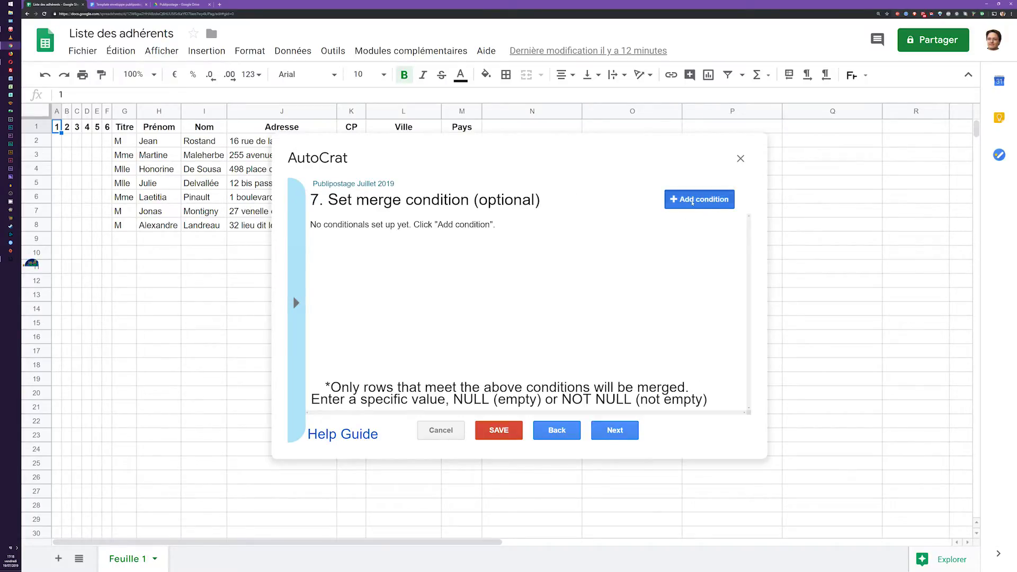
- Try a merge condition that only merges rows where Pays equals NULL, and delete that condition
{"action": "left_click", "coordinate": [692, 203]}
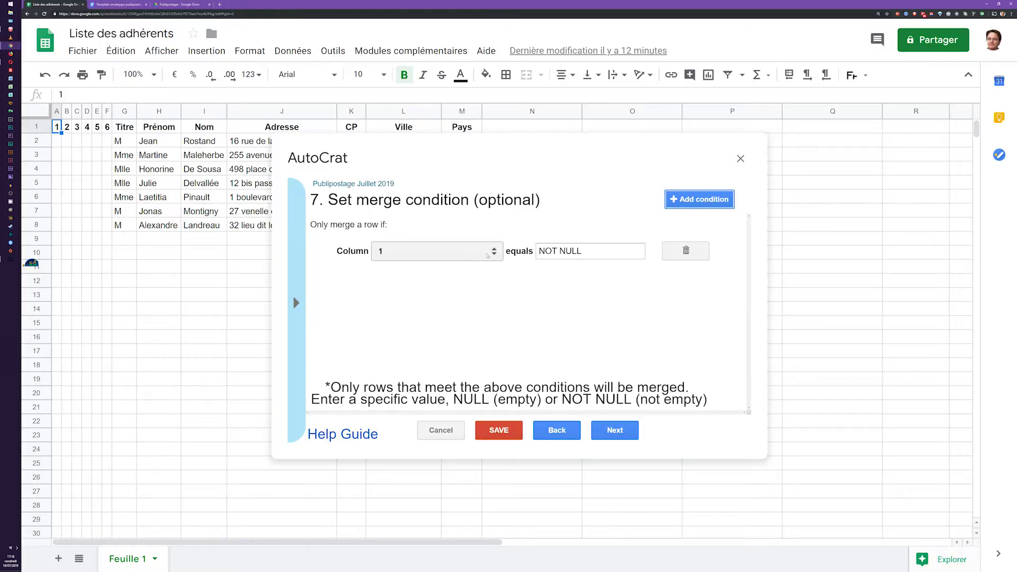
{"action": "left_click", "coordinate": [487, 256]}
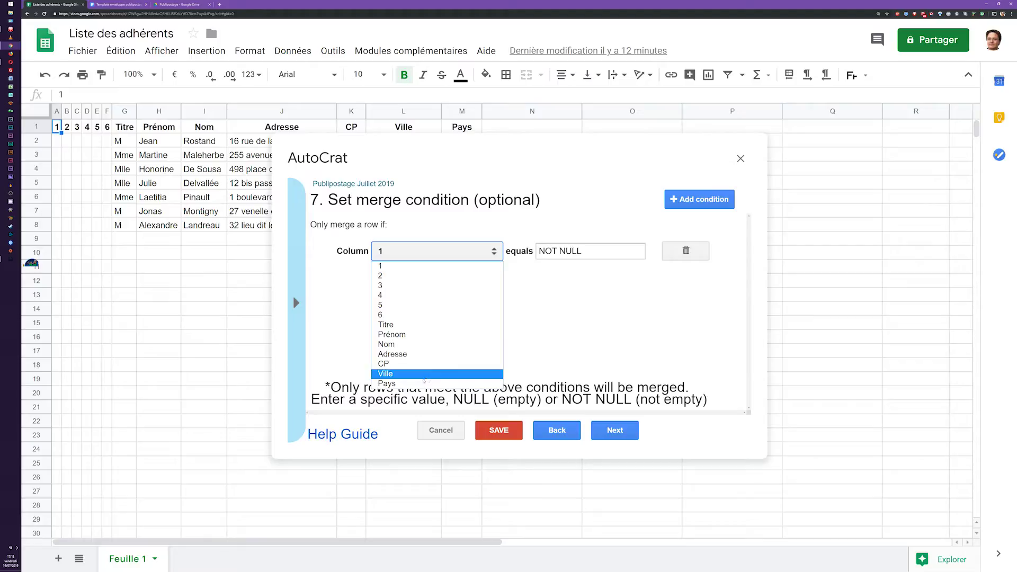
{"action": "left_click", "coordinate": [386, 384]}
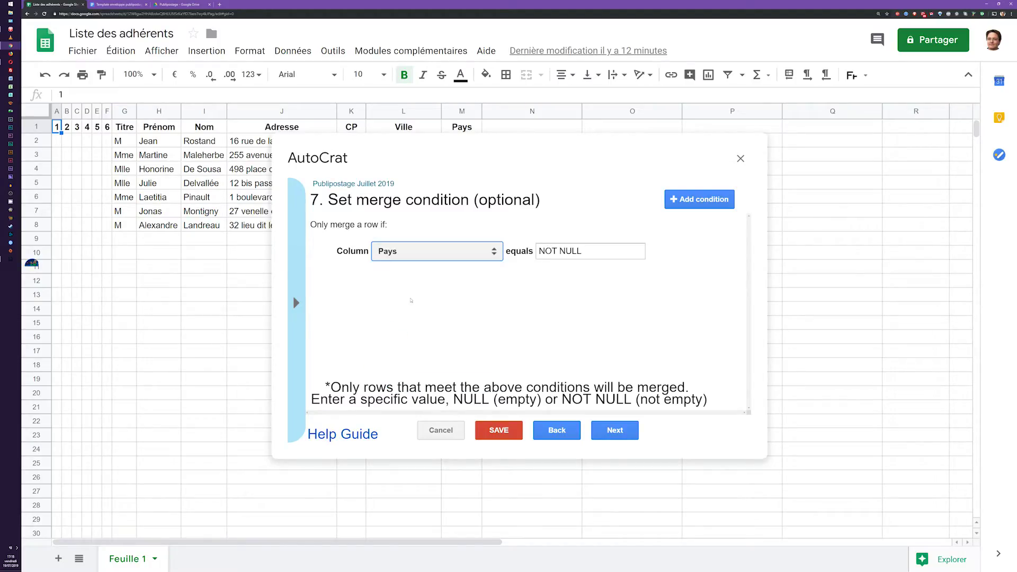
{"action": "left_click_drag", "start_coordinate": [563, 251], "coordinate": [516, 252]}
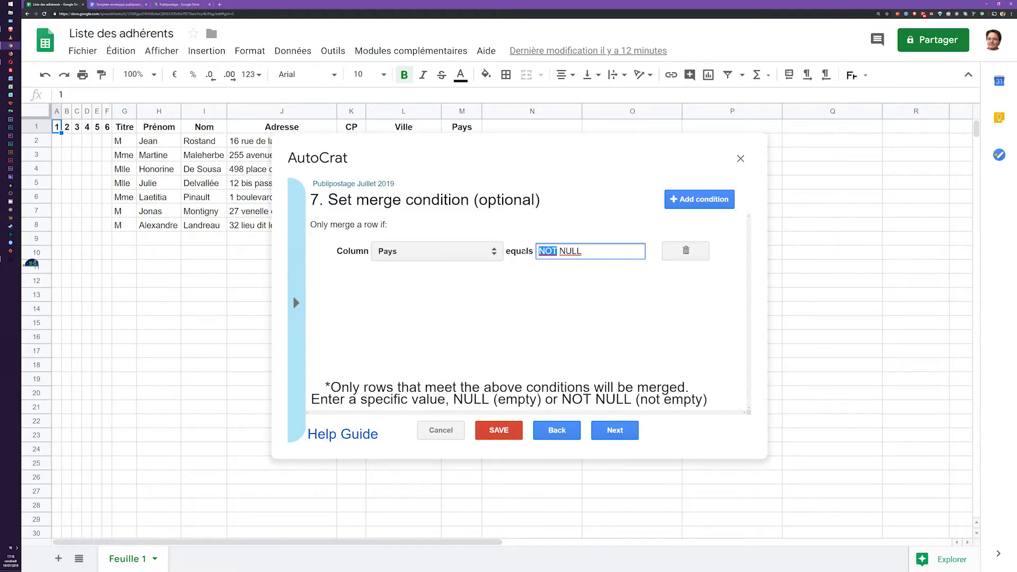
{"action": "key", "text": "BackSpace"}
{"action": "type", "text": "N"}
{"action": "left_click", "coordinate": [528, 295]}
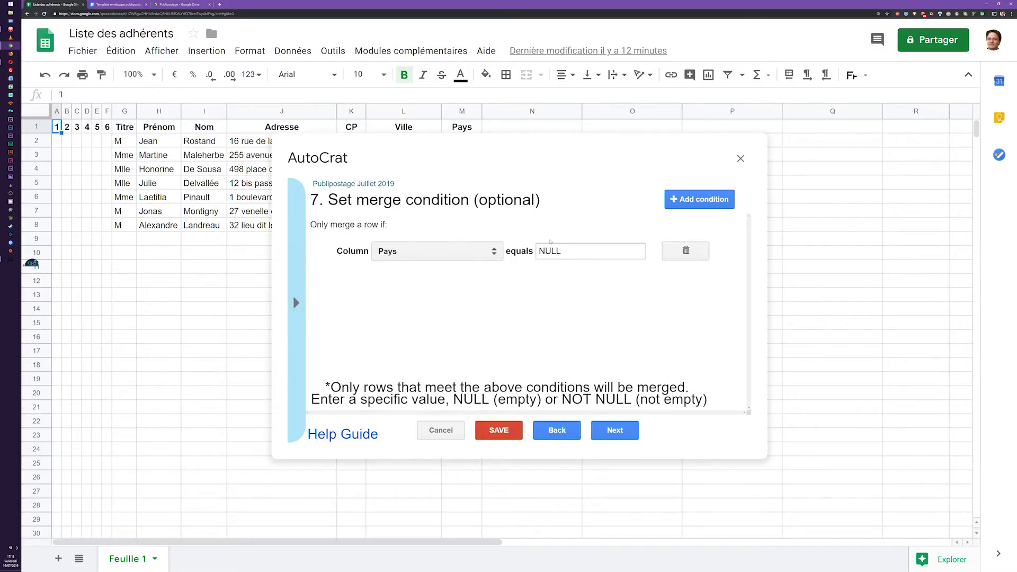
{"action": "left_click", "coordinate": [686, 251]}
{"action": "left_click", "coordinate": [709, 289]}
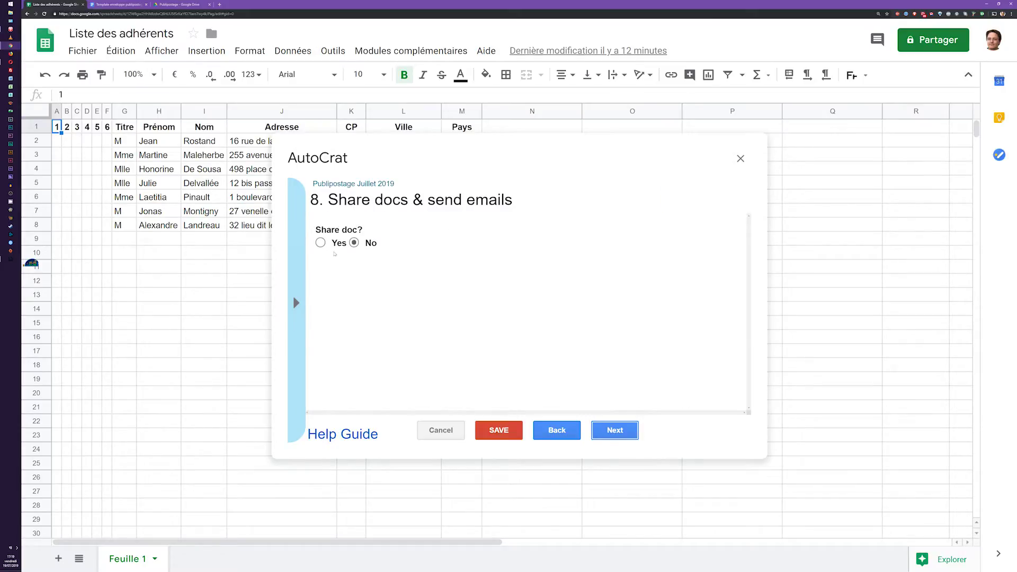
- Keep document sharing, the form trigger and the time trigger set to No, and save the job
{"action": "left_click", "coordinate": [320, 242]}
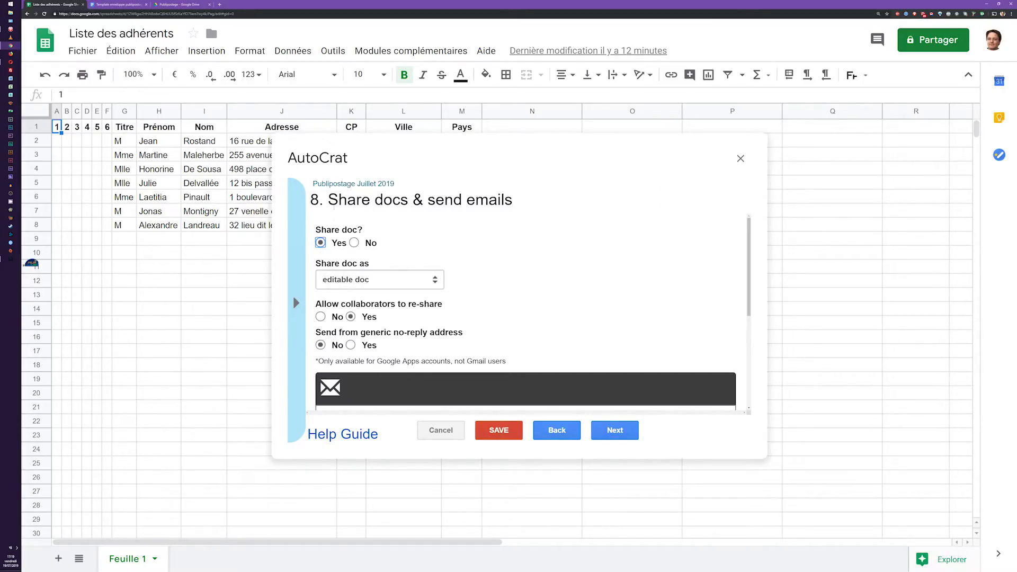
{"action": "left_click", "coordinate": [353, 242]}
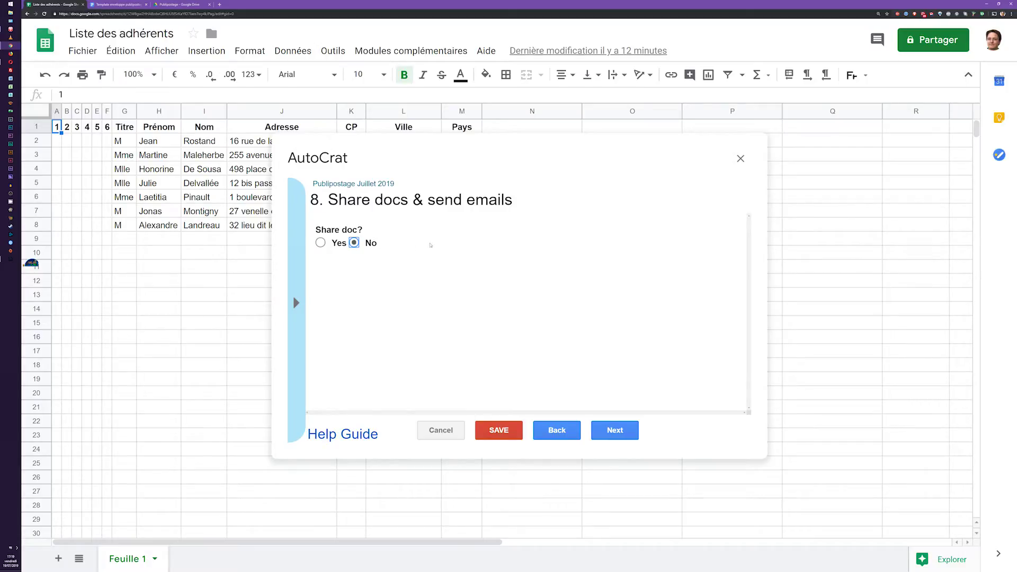
{"action": "left_click", "coordinate": [615, 430]}
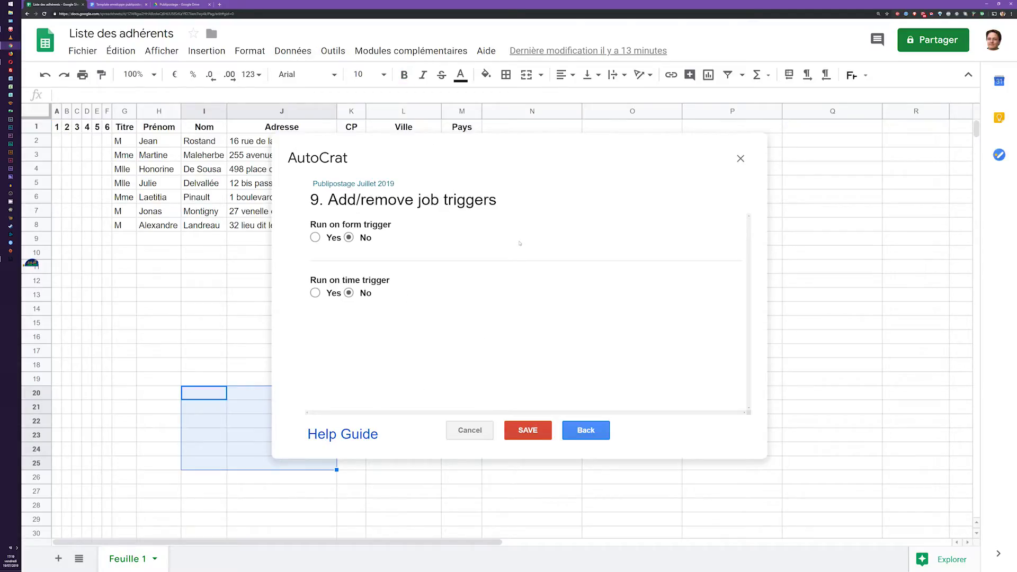
{"action": "left_click", "coordinate": [175, 398]}
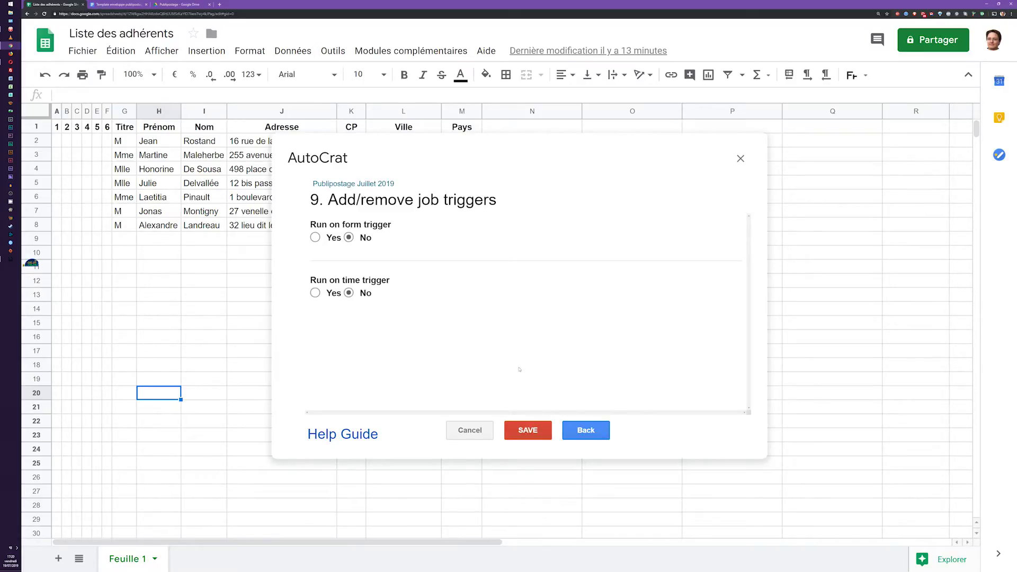
{"action": "left_click", "coordinate": [527, 430]}
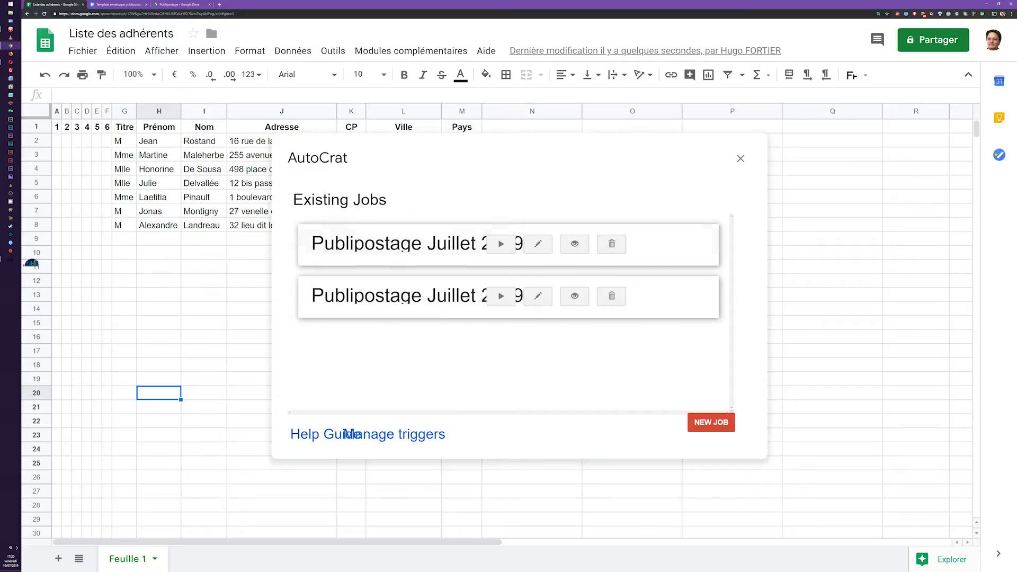
- Review the second job's details, comparing the rows to merge with the member list and the added merge column headers
{"action": "left_click", "coordinate": [574, 297]}
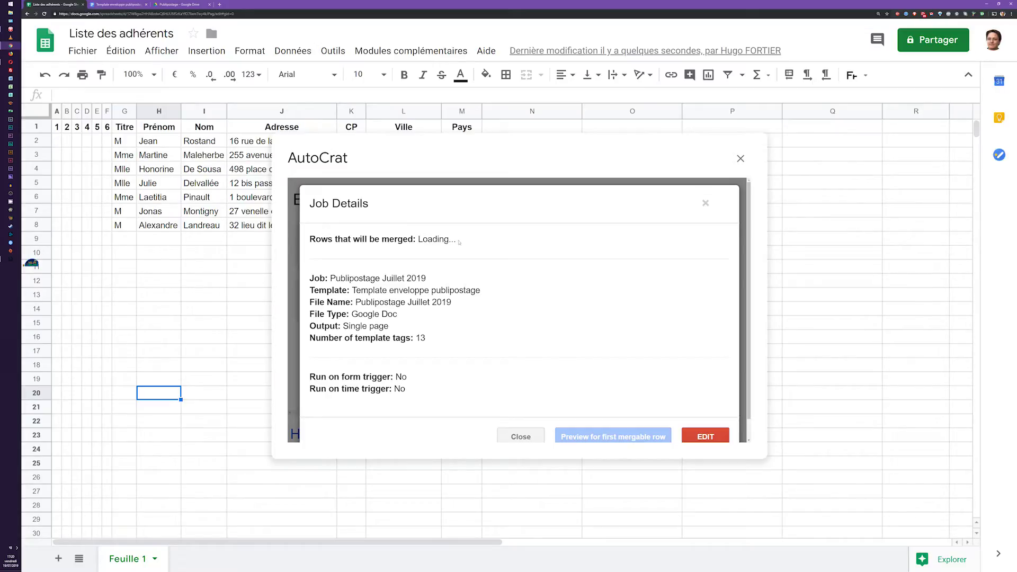
{"action": "left_click_drag", "start_coordinate": [435, 245], "coordinate": [413, 246]}
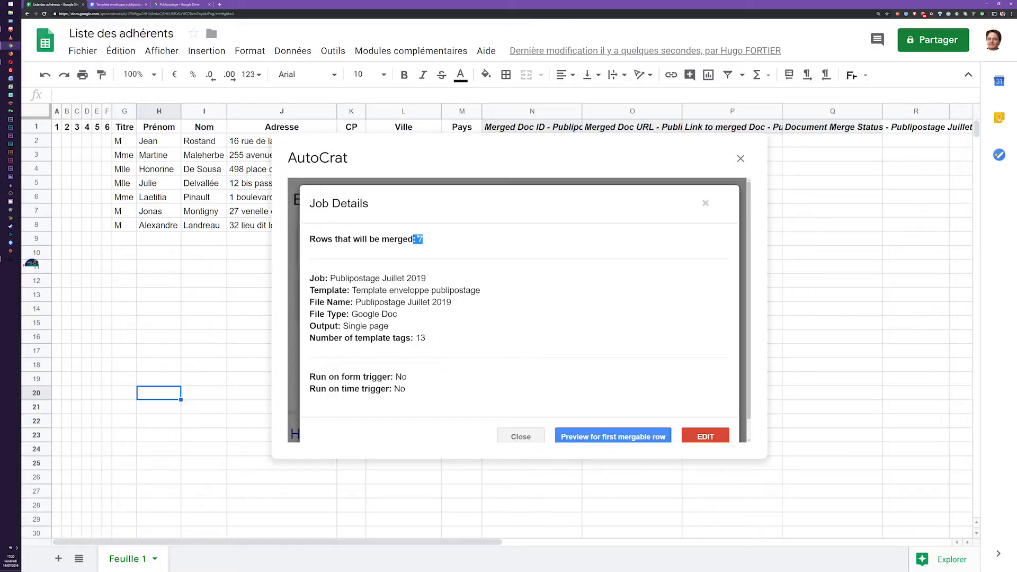
{"action": "left_click_drag", "start_coordinate": [128, 142], "coordinate": [125, 225]}
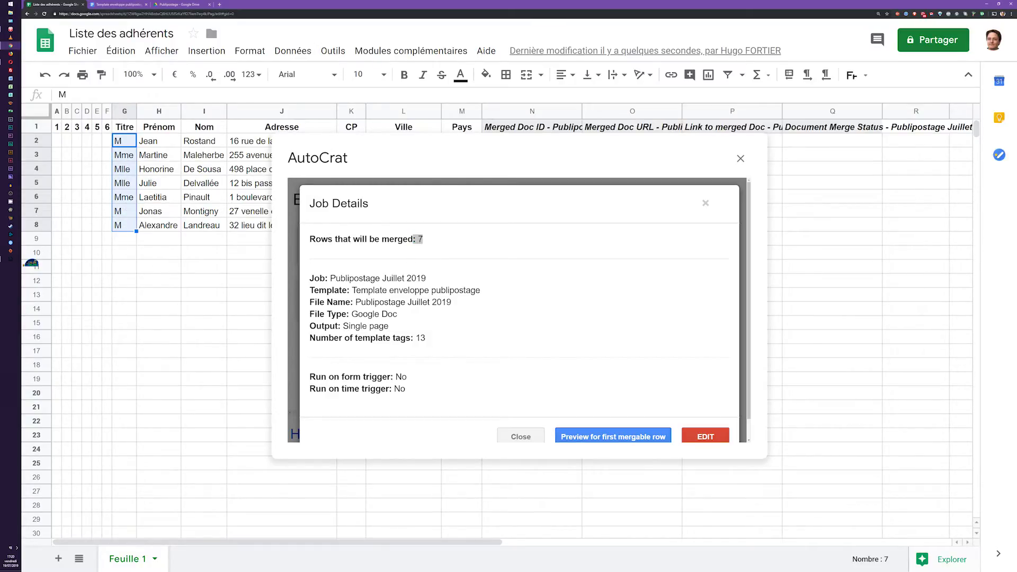
{"action": "left_click", "coordinate": [529, 127]}
{"action": "left_click", "coordinate": [630, 127]}
{"action": "left_click", "coordinate": [731, 128]}
{"action": "left_click", "coordinate": [832, 131]}
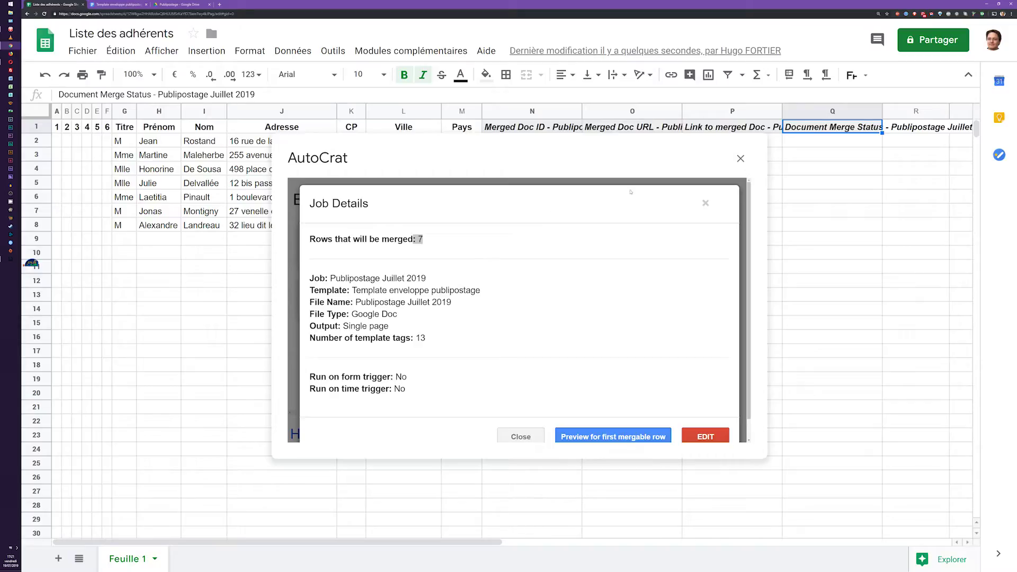
{"action": "left_click", "coordinate": [520, 437]}
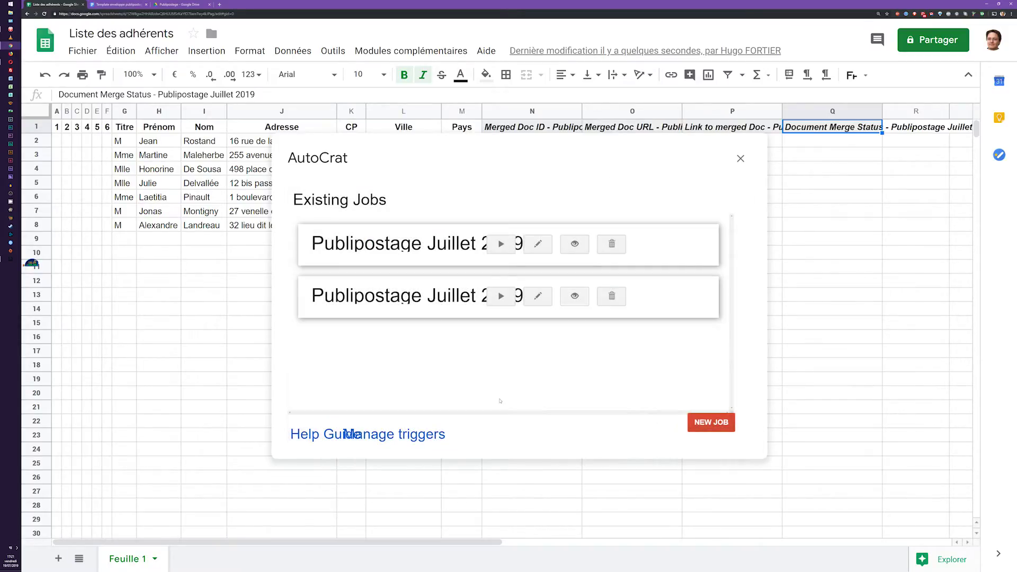
- Run the second Publipostage Juillet 2019 job and open the merged document from the Publipostage folder in Drive
{"action": "left_click", "coordinate": [499, 298]}
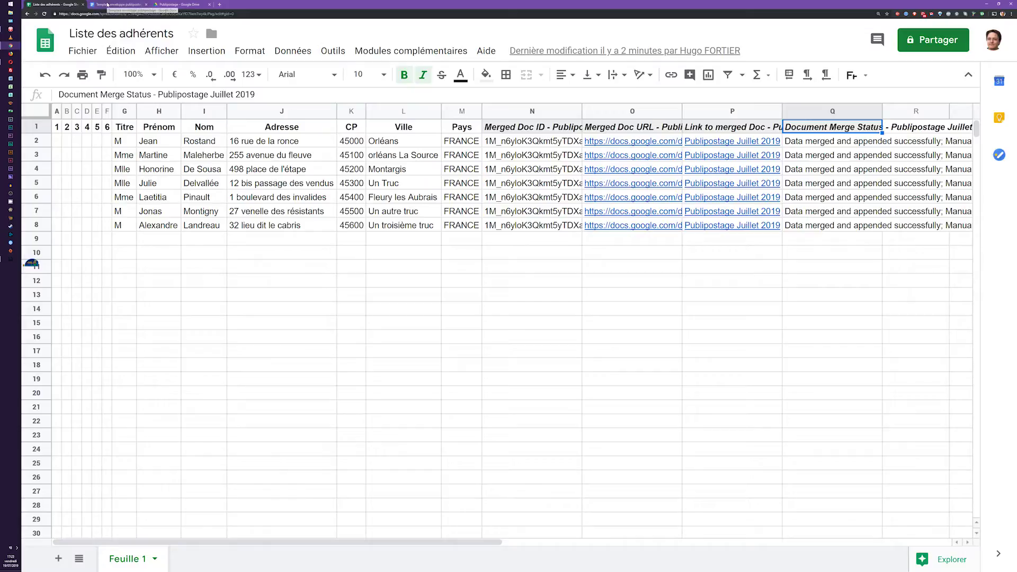
{"action": "left_click", "coordinate": [176, 4]}
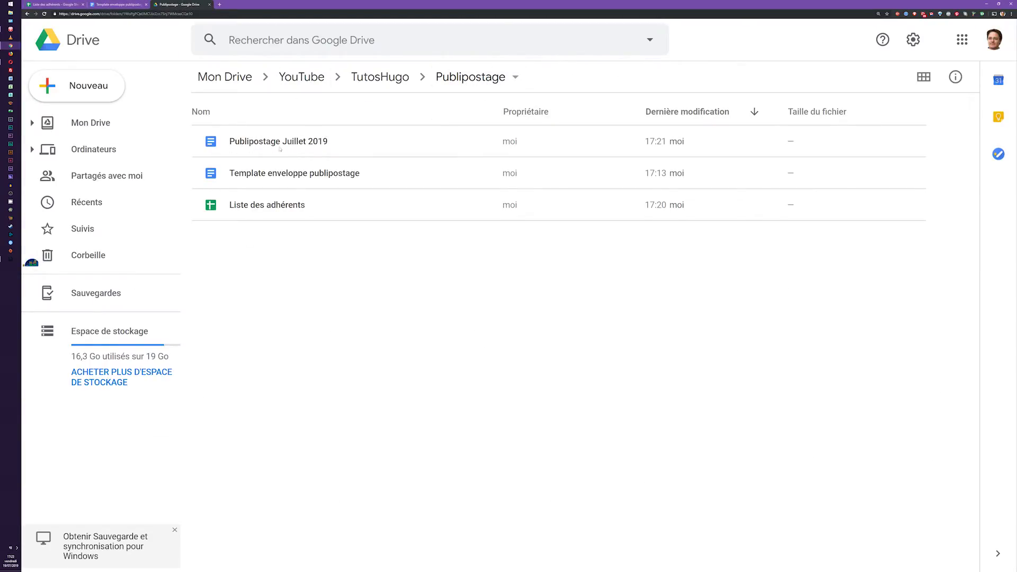
{"action": "double_click", "coordinate": [309, 146]}
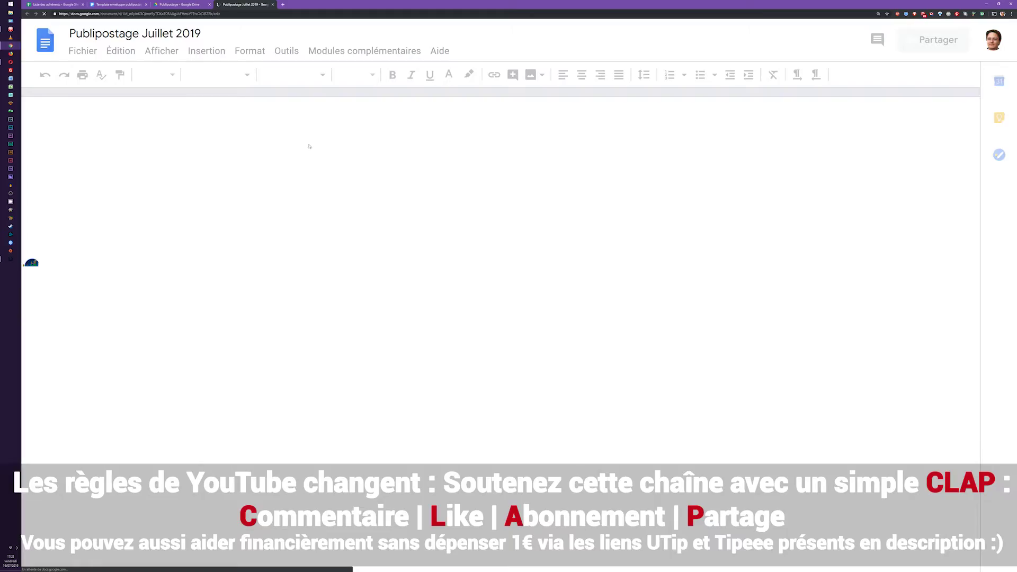
- Examine the recipient address blocks on every envelope page of the merged document, from first to last
{"action": "left_click_drag", "start_coordinate": [400, 382], "coordinate": [686, 445]}
{"action": "left_click", "coordinate": [562, 381]}
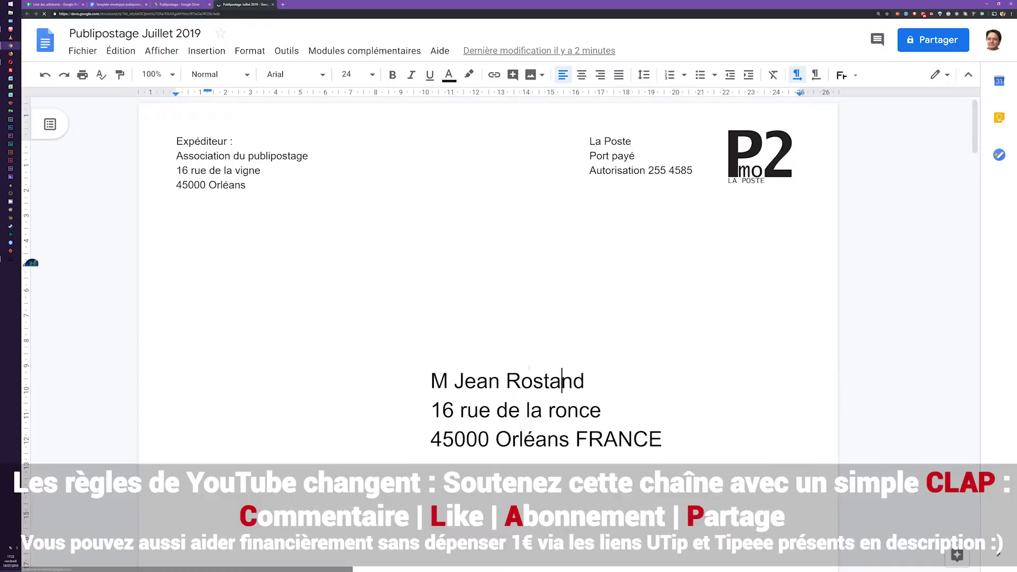
{"action": "scroll", "coordinate": [513, 366], "scroll_direction": "down", "scroll_amount": 10}
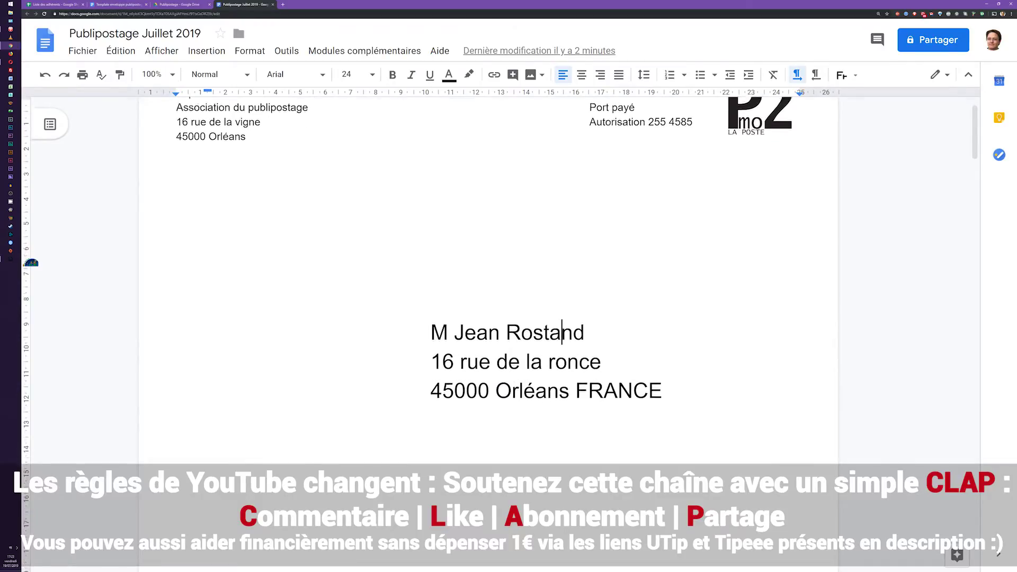
{"action": "scroll", "coordinate": [522, 344], "scroll_direction": "down", "scroll_amount": 10}
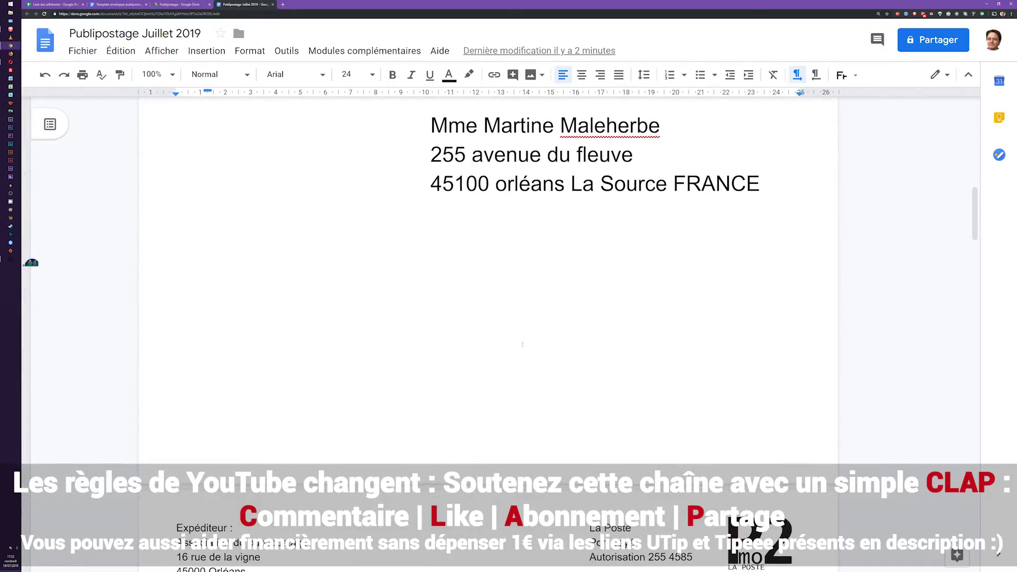
{"action": "scroll", "coordinate": [522, 344], "scroll_direction": "down", "scroll_amount": 10}
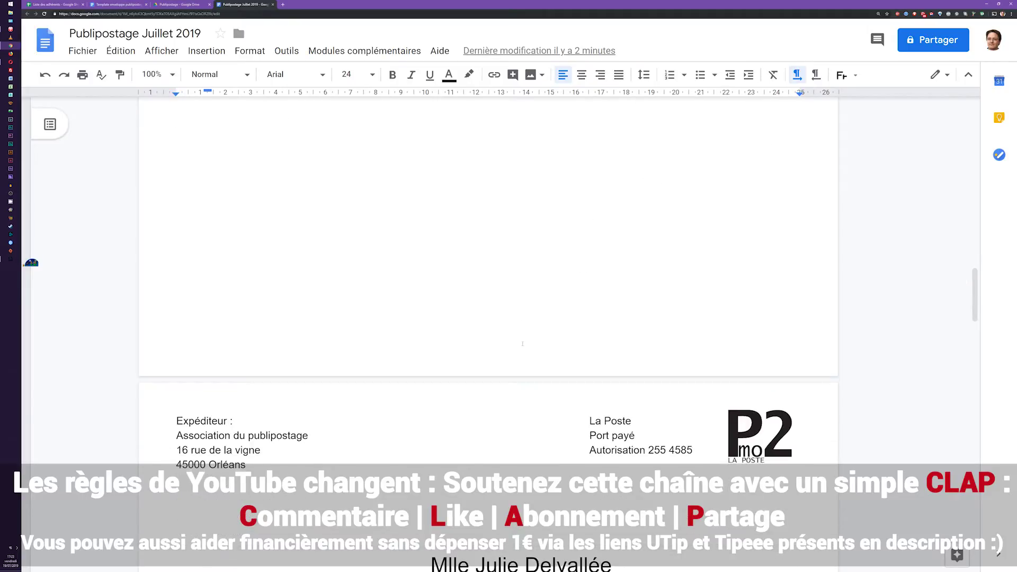
{"action": "scroll", "coordinate": [522, 343], "scroll_direction": "down", "scroll_amount": 20}
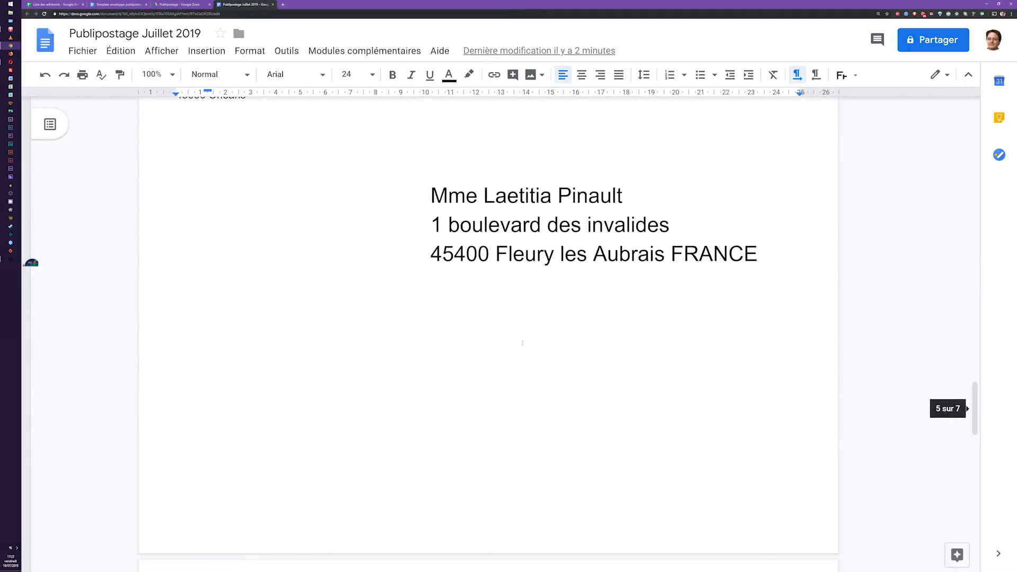
{"action": "scroll", "coordinate": [523, 340], "scroll_direction": "down", "scroll_amount": 9}
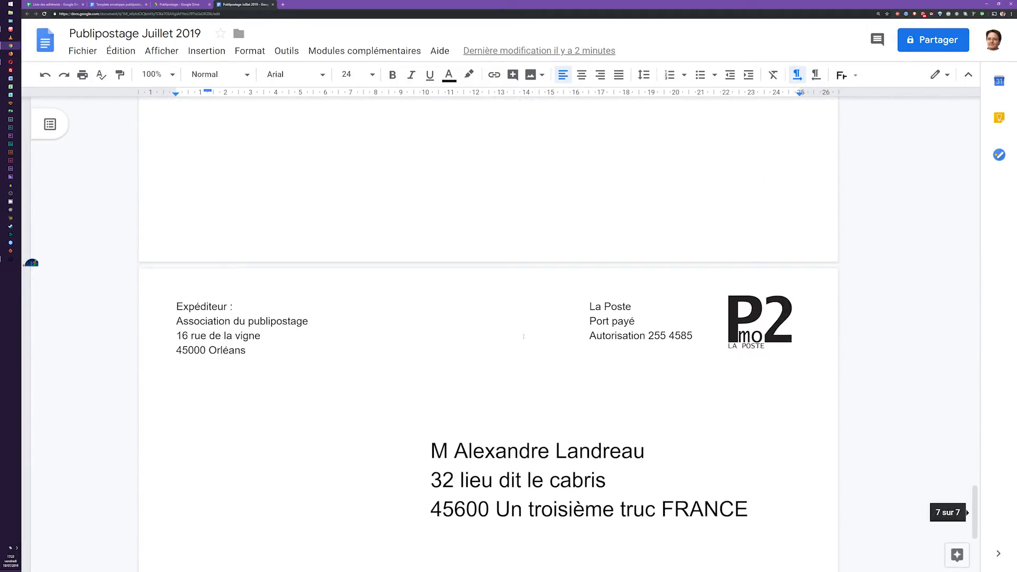
- Inspect the blank lines around the address block on the last and first envelopes, and close the merged document
{"action": "left_click", "coordinate": [427, 192]}
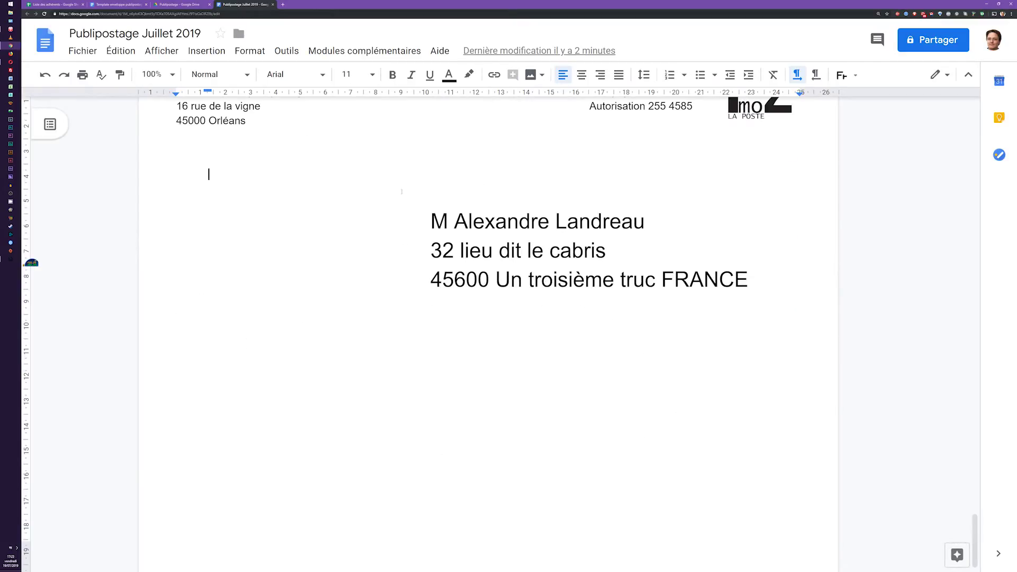
{"action": "left_click_drag", "start_coordinate": [211, 168], "coordinate": [649, 225]}
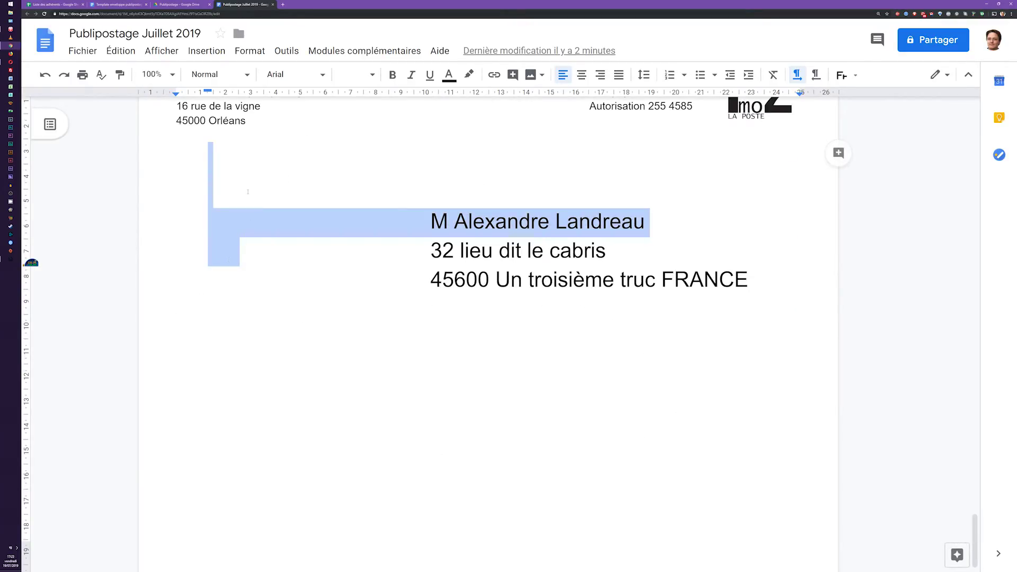
{"action": "left_click", "coordinate": [615, 194]}
{"action": "left_click_drag", "start_coordinate": [211, 143], "coordinate": [212, 201]}
{"action": "left_click", "coordinate": [209, 187]}
{"action": "scroll", "coordinate": [324, 284], "scroll_direction": "up", "scroll_amount": 5}
{"action": "left_click_drag", "start_coordinate": [980, 468], "coordinate": [975, 113]}
{"action": "key", "text": "shift+Left"}
{"action": "key", "text": "shift+Left"}
{"action": "left_click", "coordinate": [230, 255]}
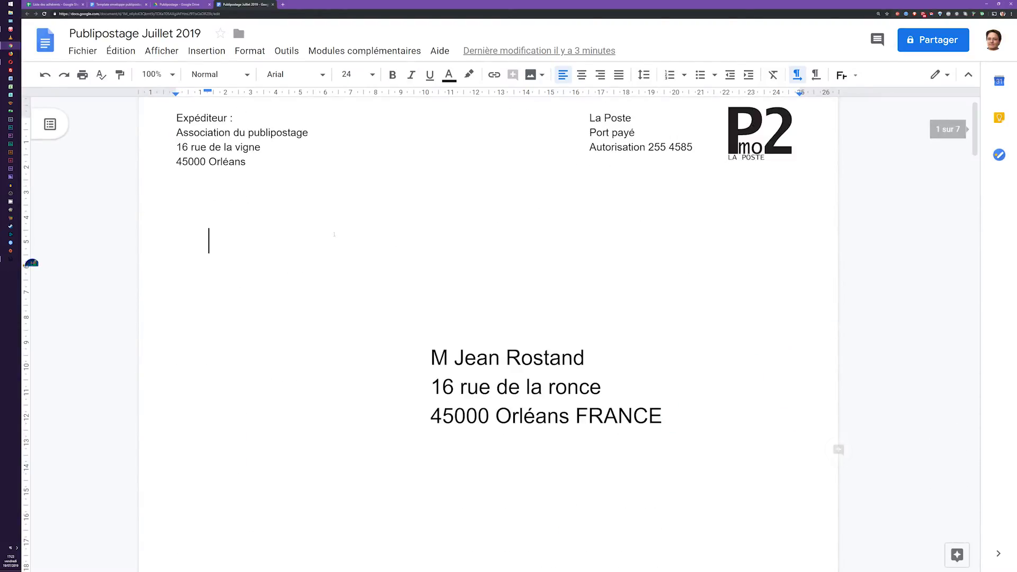
{"action": "key", "text": "ctrl+w"}
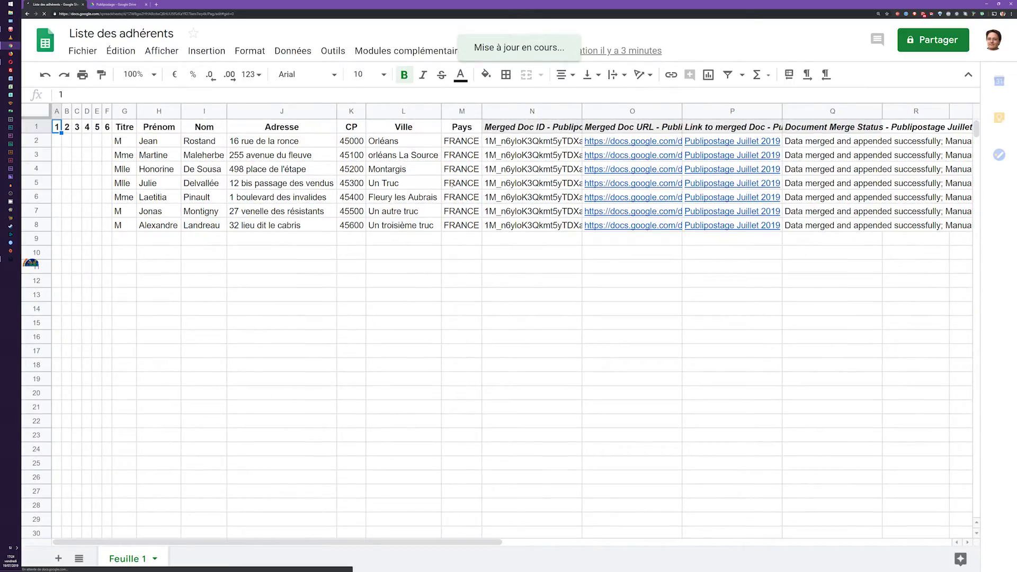
{"action": "left_click", "coordinate": [531, 238]}
{"action": "key", "text": "Down"}
{"action": "key", "text": "Down"}
{"action": "key", "text": "Down"}
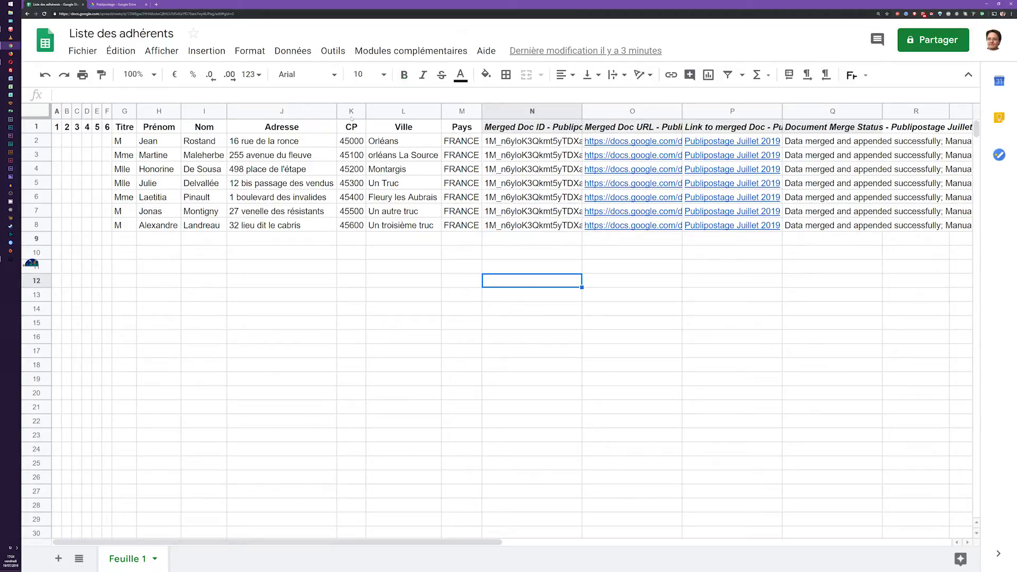
- Launch Autocrat, check the rows to be merged in the job details, and close the add-on
{"action": "left_click", "coordinate": [412, 51]}
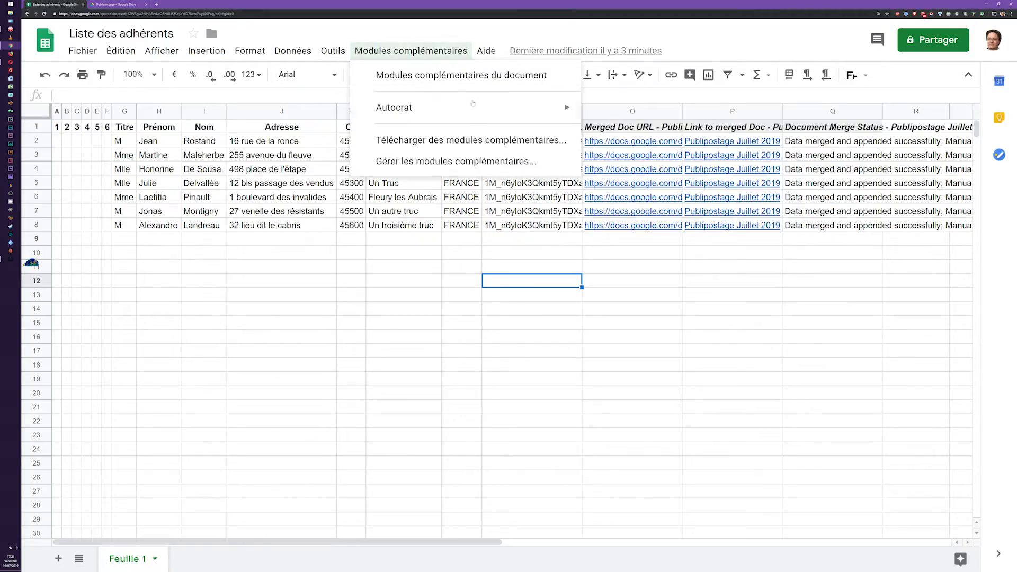
{"action": "mouse_move", "coordinate": [463, 107]}
{"action": "left_click", "coordinate": [609, 110]}
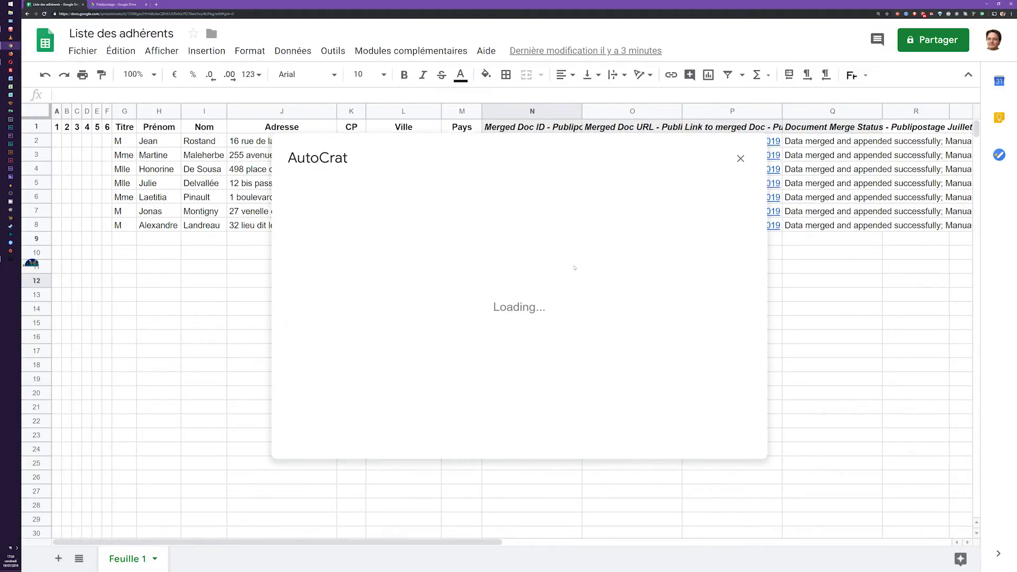
{"action": "left_click_drag", "start_coordinate": [417, 239], "coordinate": [664, 238]}
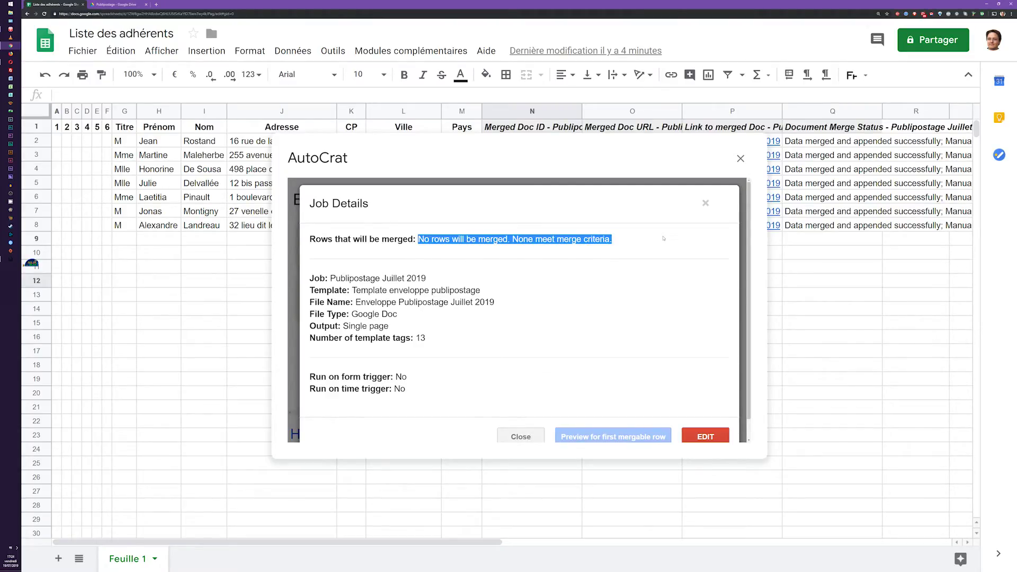
{"action": "left_click", "coordinate": [520, 436]}
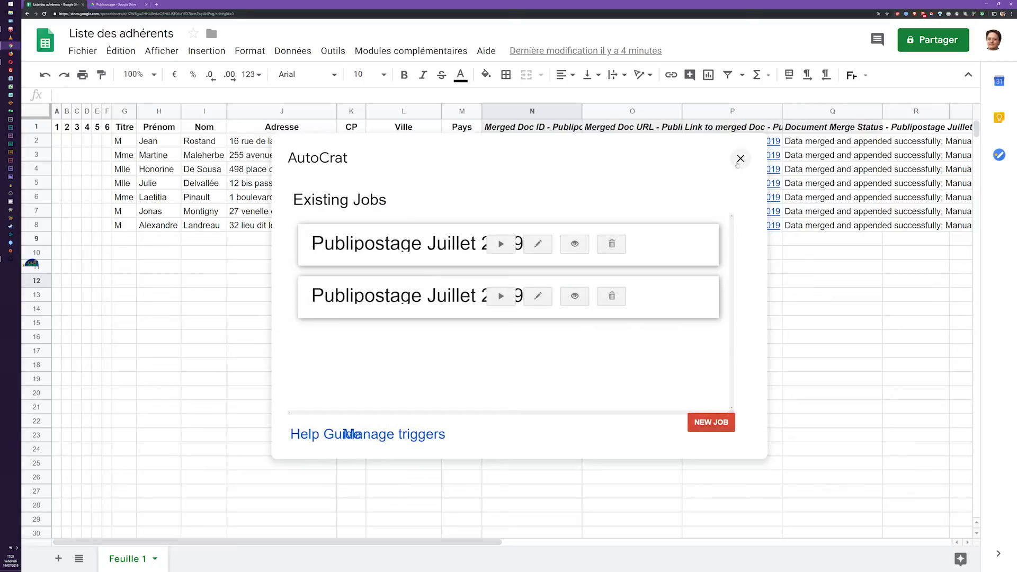
{"action": "left_click", "coordinate": [740, 159]}
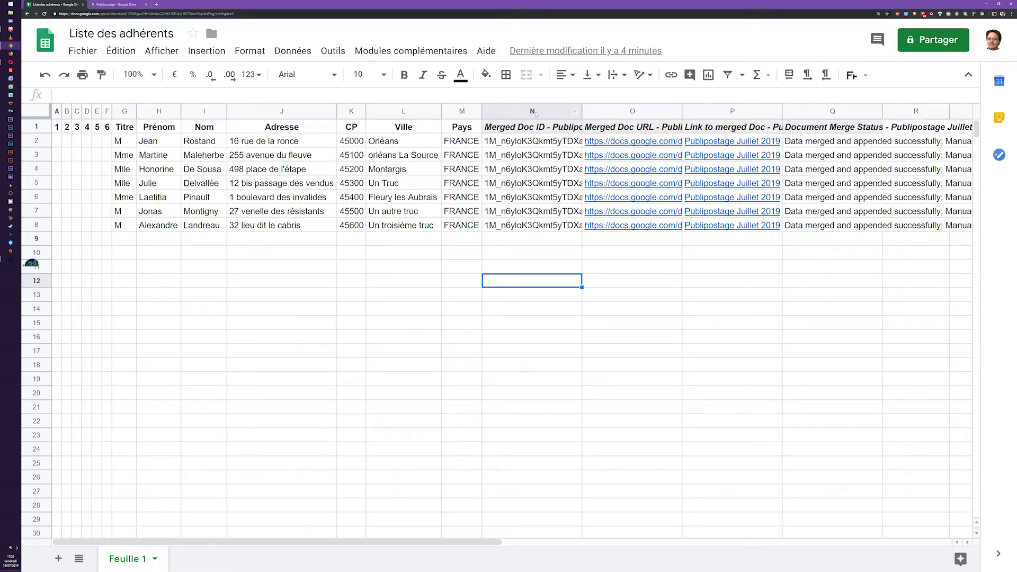
- Clear the contents of the Autocrat merge columns N to Q, including their headers
{"action": "left_click_drag", "start_coordinate": [536, 113], "coordinate": [871, 111]}
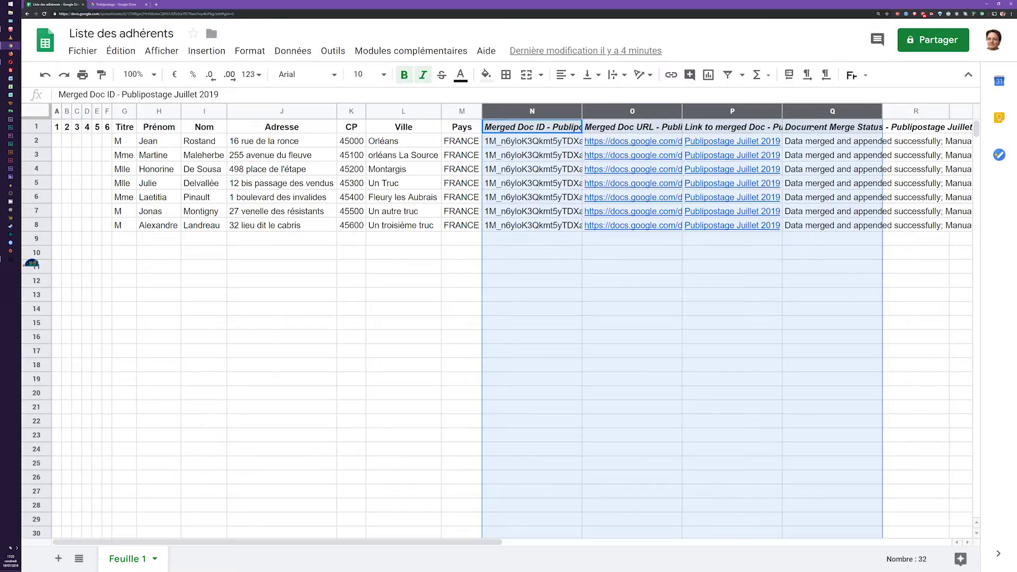
{"action": "key", "text": "Delete"}
{"action": "left_click", "coordinate": [732, 266]}
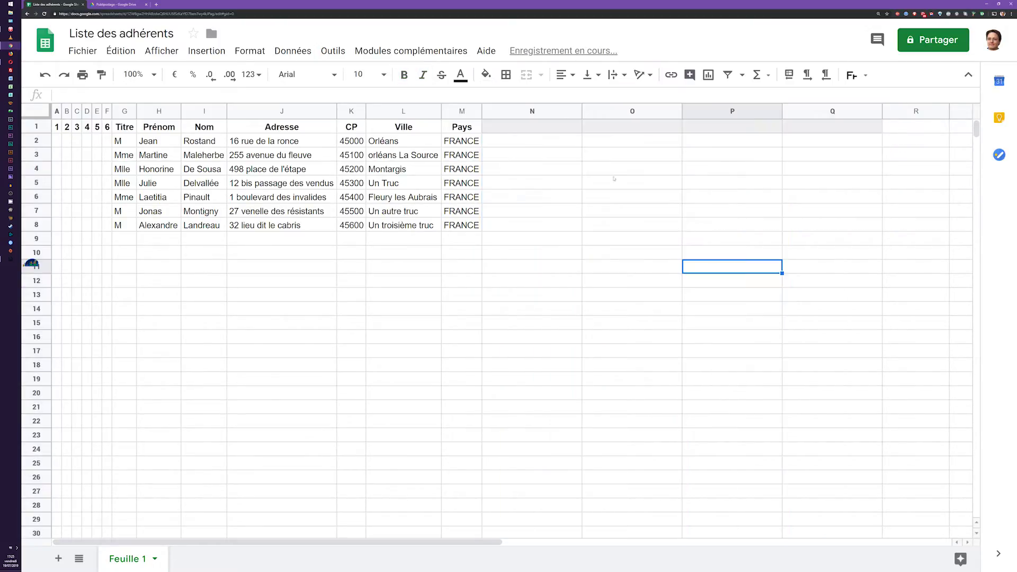
{"action": "left_click", "coordinate": [545, 141]}
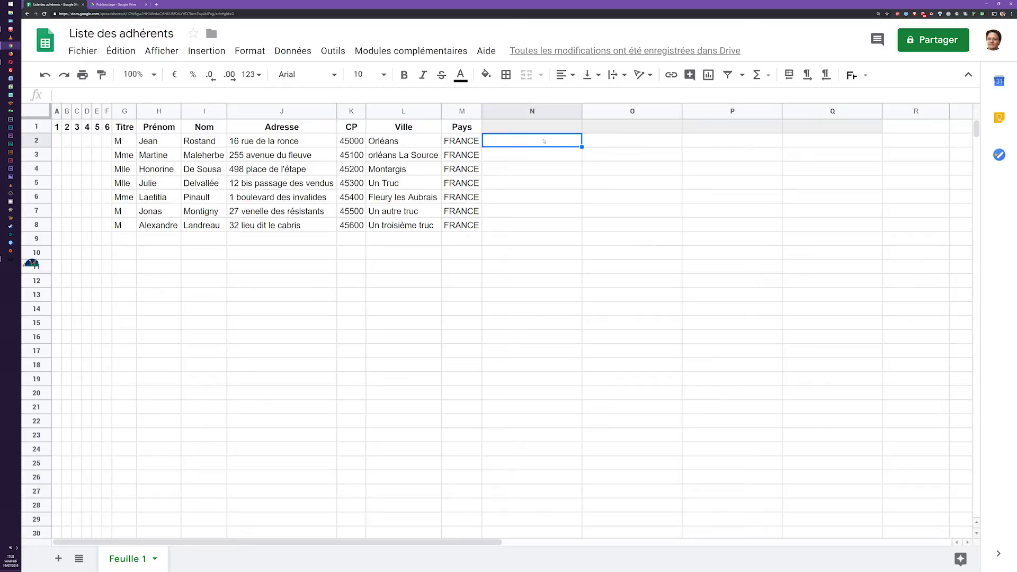
- Launch Autocrat again and view the details of the first Publipostage Juillet 2019 job
{"action": "left_click", "coordinate": [395, 52]}
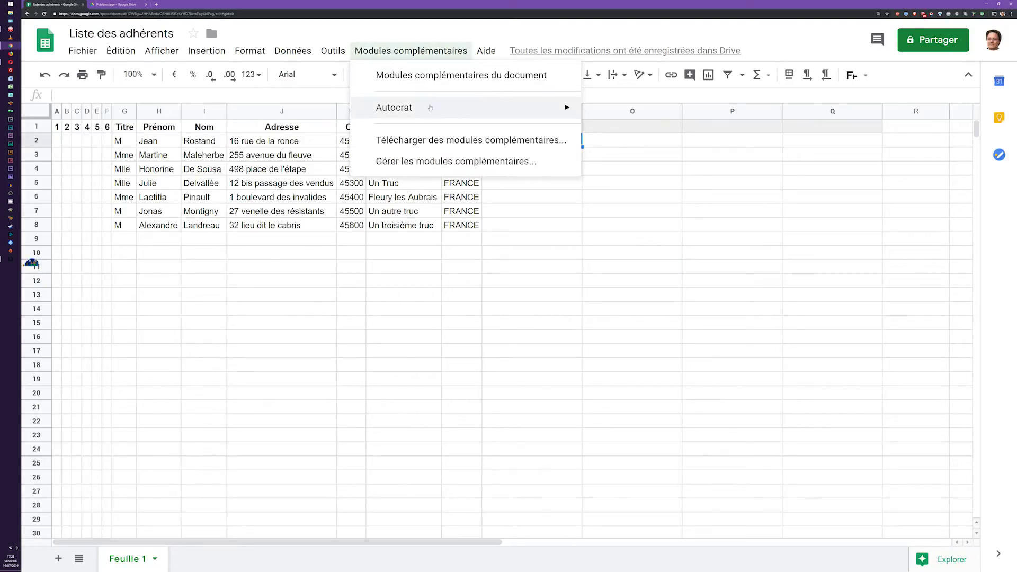
{"action": "mouse_move", "coordinate": [554, 110]}
{"action": "left_click", "coordinate": [609, 113]}
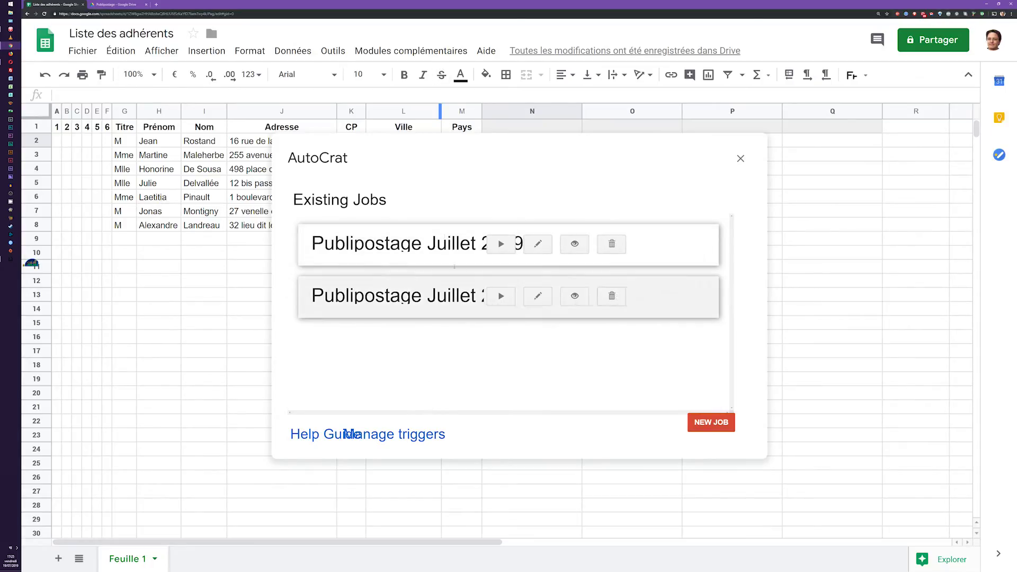
{"action": "left_click", "coordinate": [574, 245]}
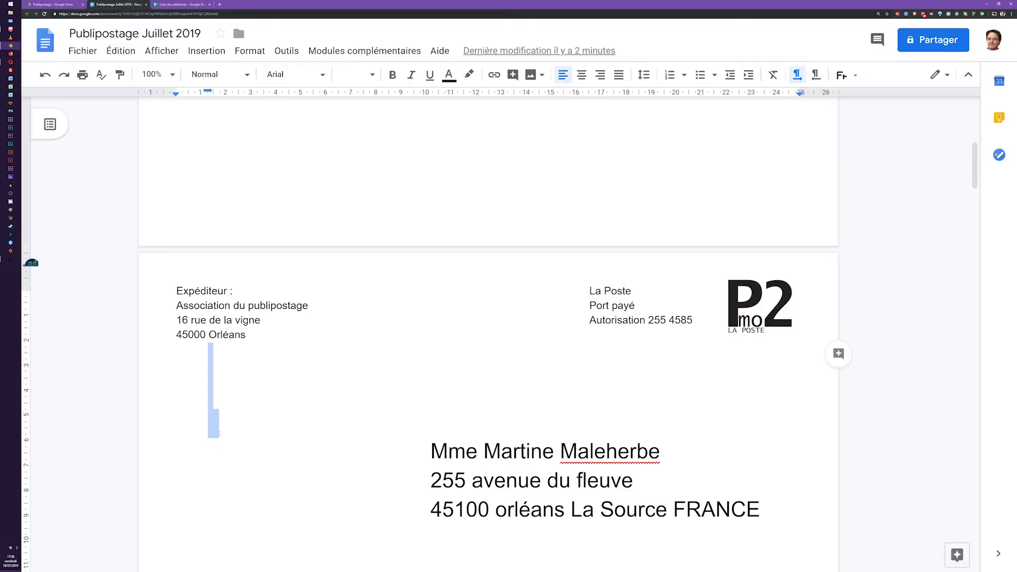
- Inspect the blank lines under the sender block on the second envelope, and glance at the Liste des adhérents spreadsheet
{"action": "left_click", "coordinate": [215, 425]}
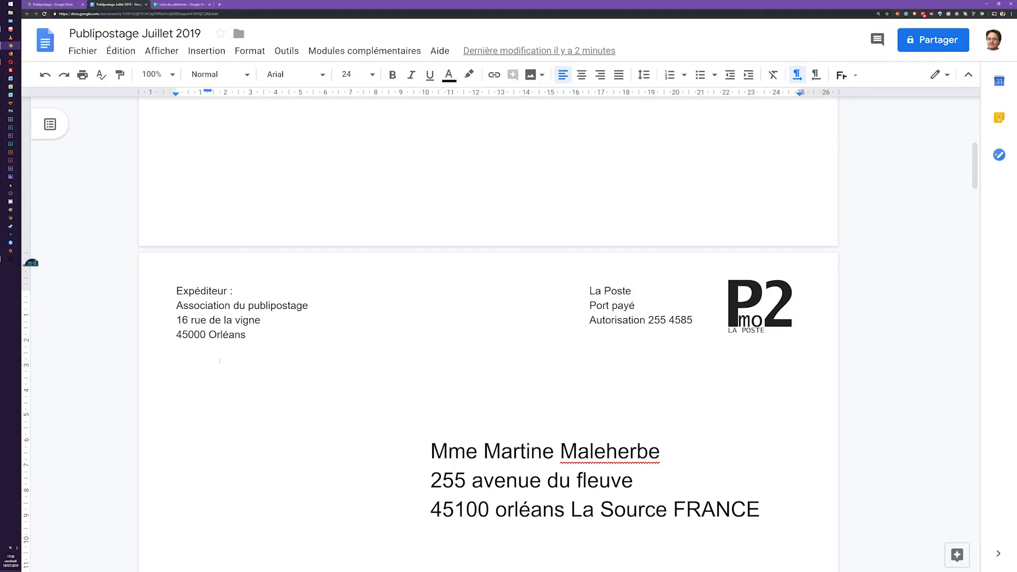
{"action": "left_click_drag", "start_coordinate": [211, 347], "coordinate": [230, 430]}
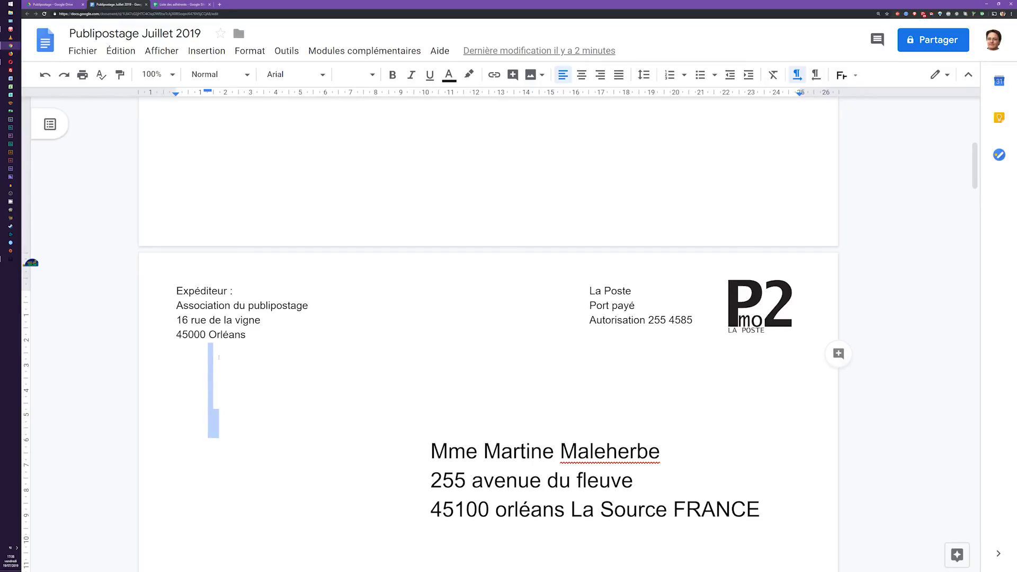
{"action": "left_click", "coordinate": [216, 411]}
{"action": "left_click_drag", "start_coordinate": [210, 345], "coordinate": [214, 388]}
{"action": "left_click", "coordinate": [213, 345]}
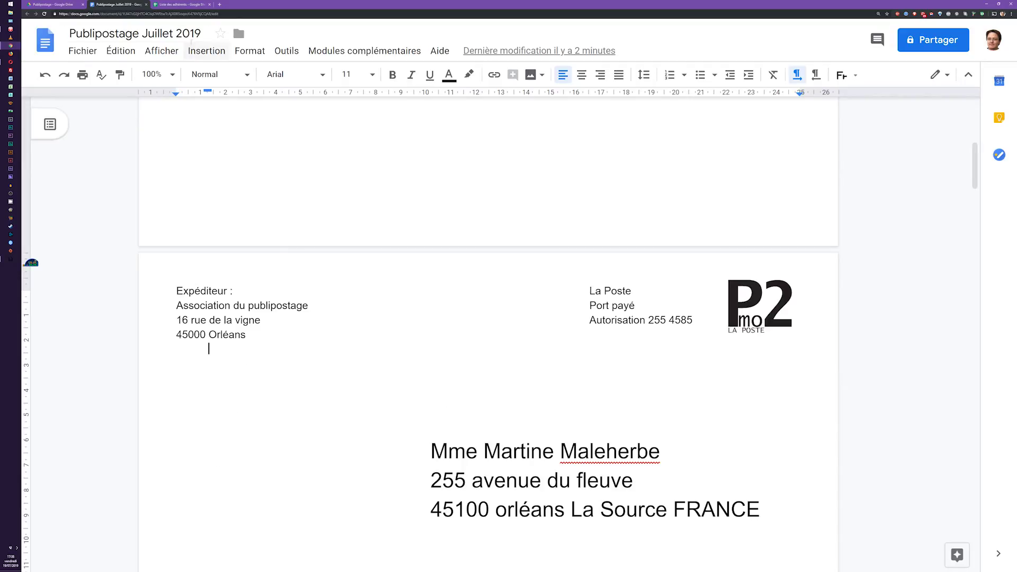
{"action": "left_click", "coordinate": [175, 4]}
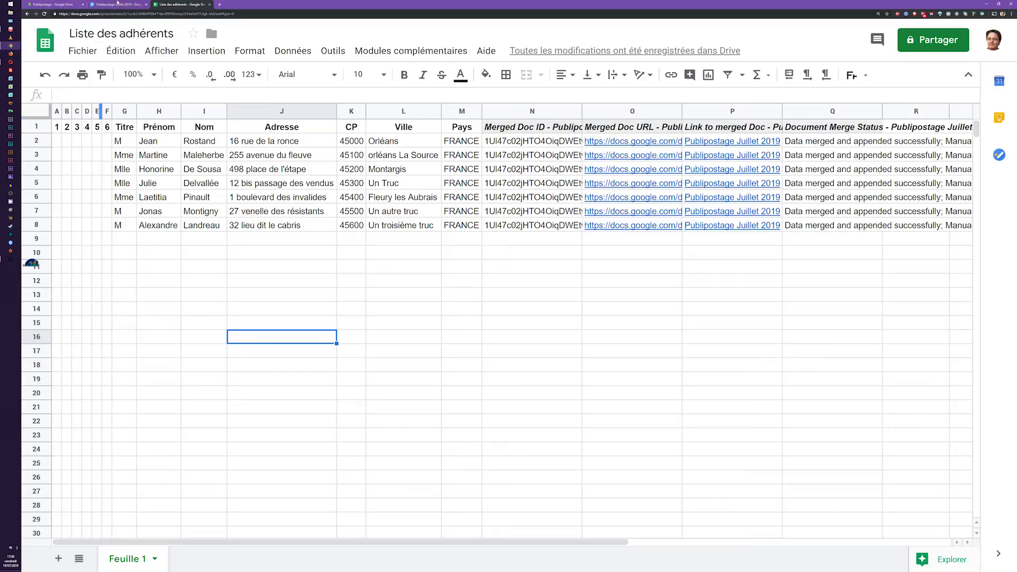
{"action": "left_click", "coordinate": [118, 5]}
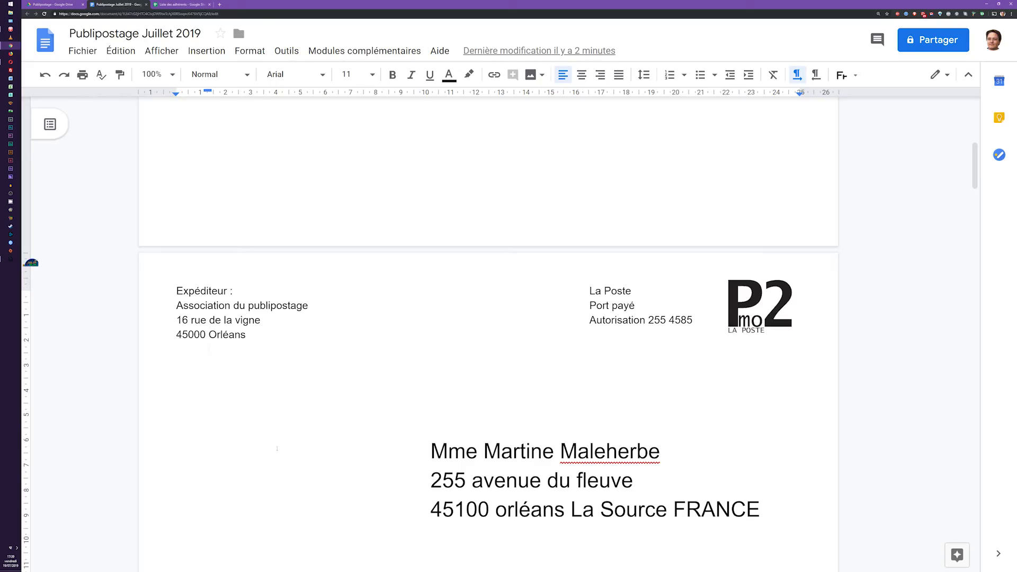
- Examine the second envelope's recipient address block and the blank lines separating it from the sender block
{"action": "left_click_drag", "start_coordinate": [431, 452], "coordinate": [512, 530]}
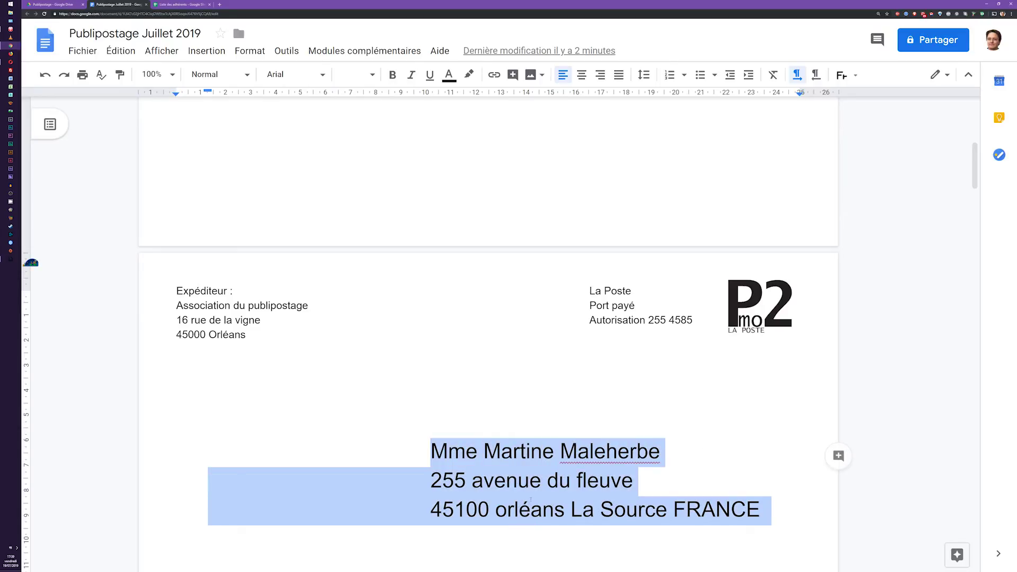
{"action": "left_click", "coordinate": [251, 410]}
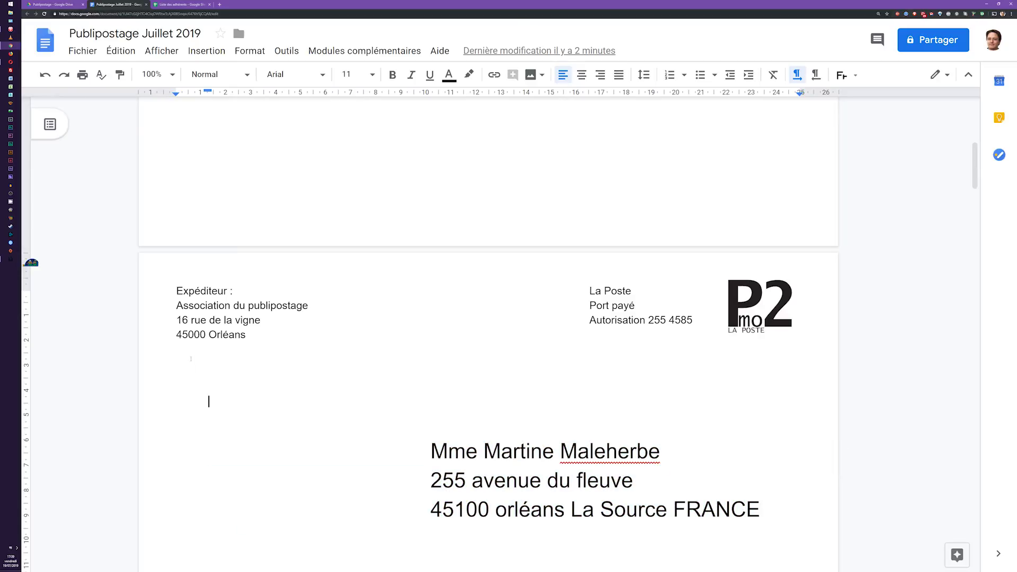
{"action": "key", "text": "shift+Down"}
{"action": "key", "text": "shift+Down"}
{"action": "key", "text": "shift+Down"}
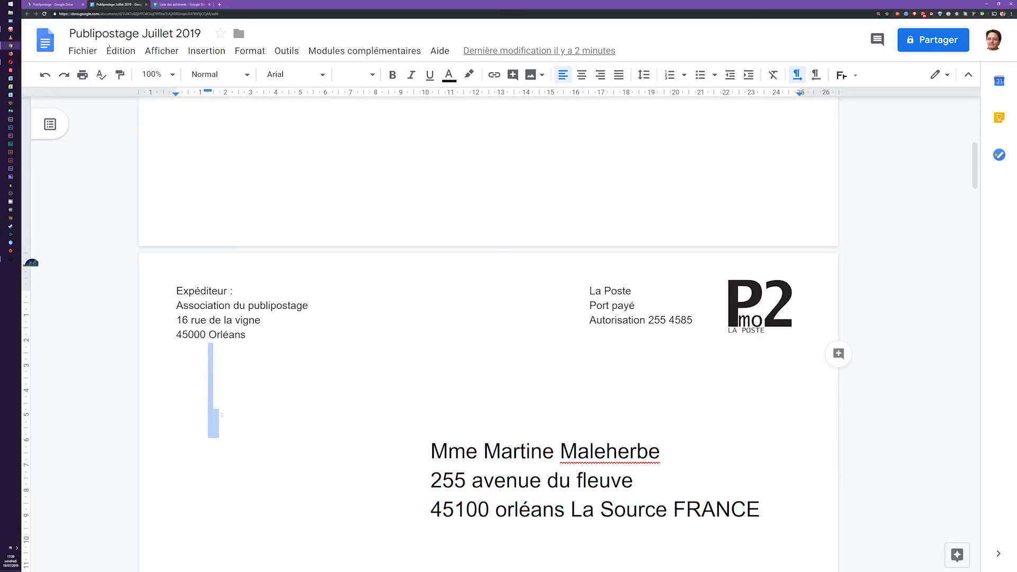
{"action": "key", "text": "Up"}
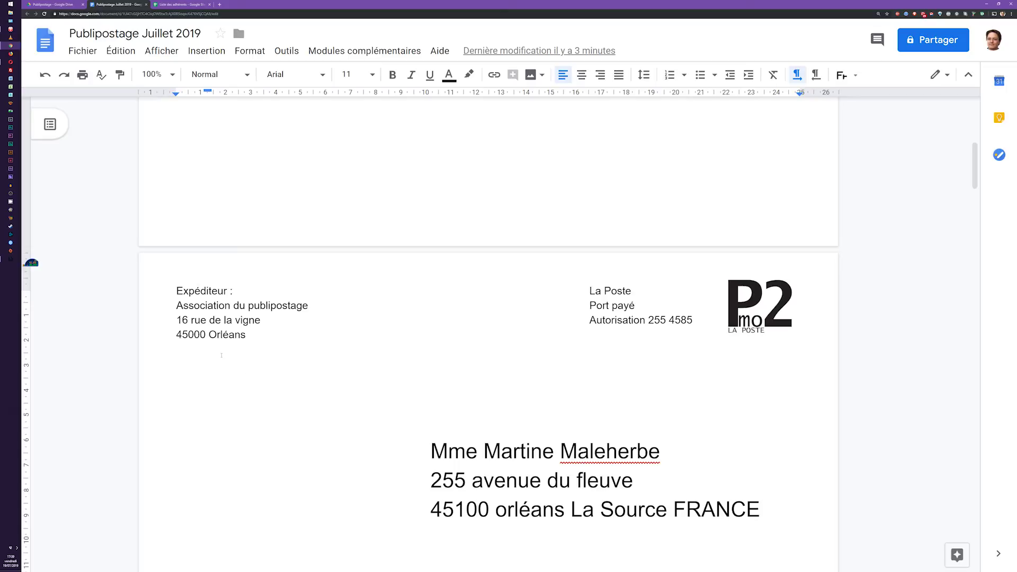
{"action": "left_click_drag", "start_coordinate": [219, 352], "coordinate": [242, 436]}
{"action": "left_click_drag", "start_coordinate": [513, 451], "coordinate": [759, 509]}
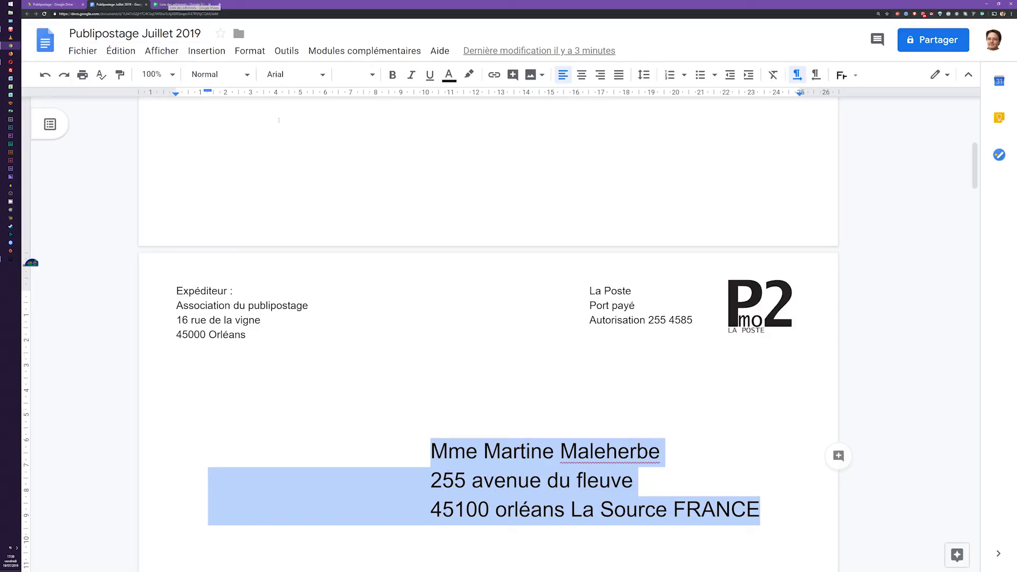
{"action": "left_click", "coordinate": [216, 423]}
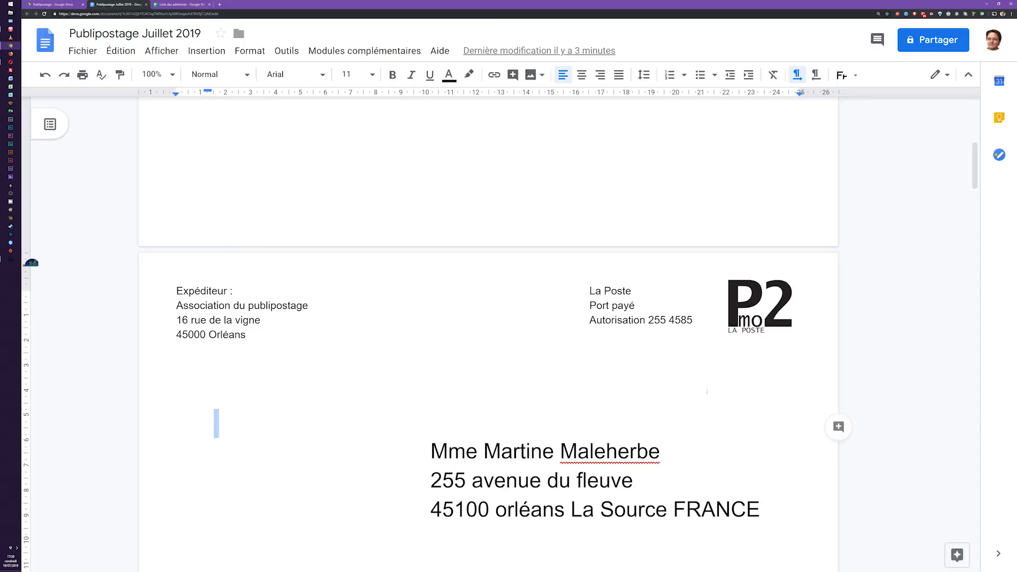
- Review the merged envelopes from the second page through page 7, checking each recipient's address layout
{"action": "scroll", "coordinate": [706, 206], "scroll_direction": "down", "scroll_amount": 6}
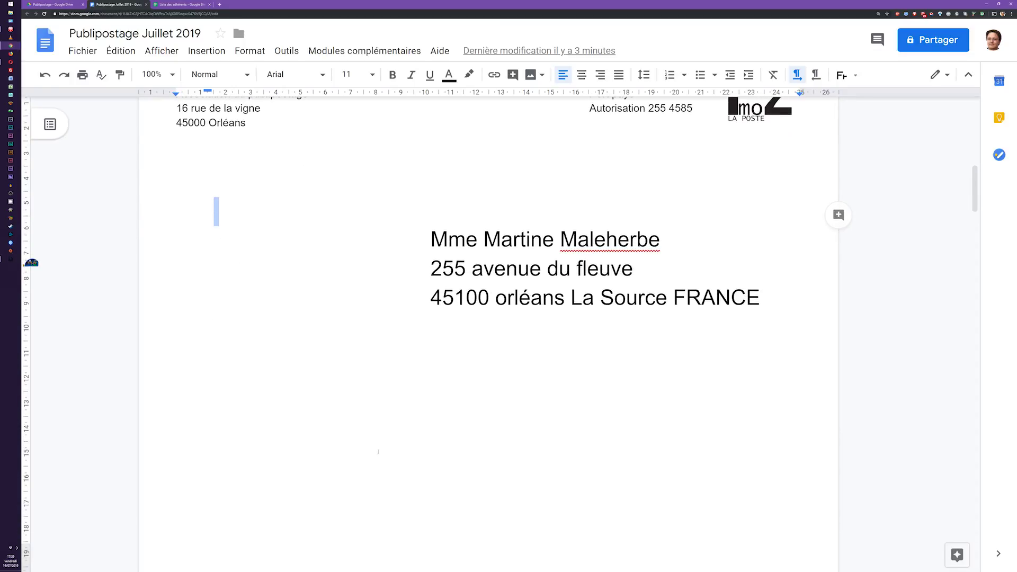
{"action": "scroll", "coordinate": [397, 459], "scroll_direction": "down", "scroll_amount": 11}
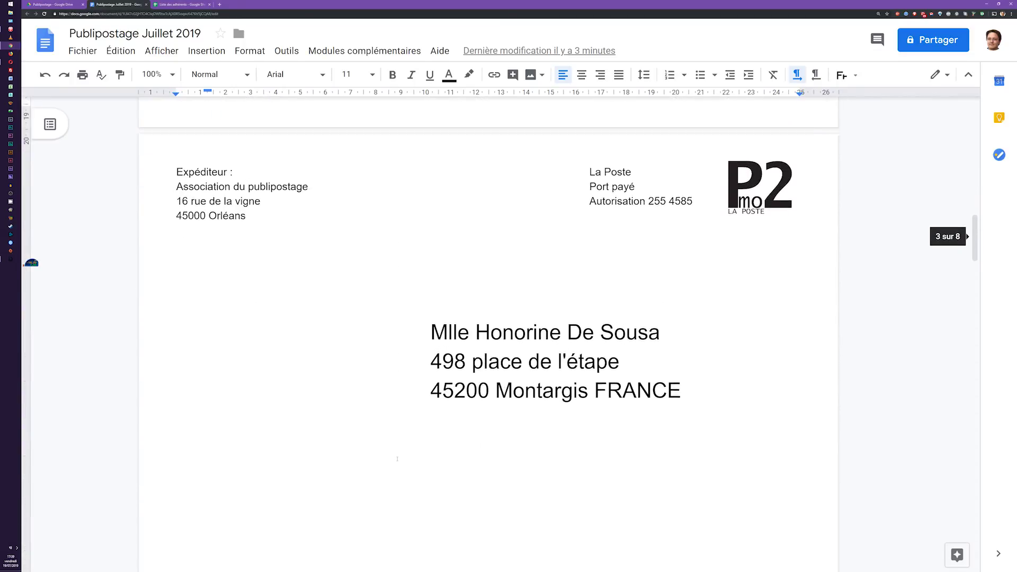
{"action": "scroll", "coordinate": [397, 459], "scroll_direction": "down", "scroll_amount": 8}
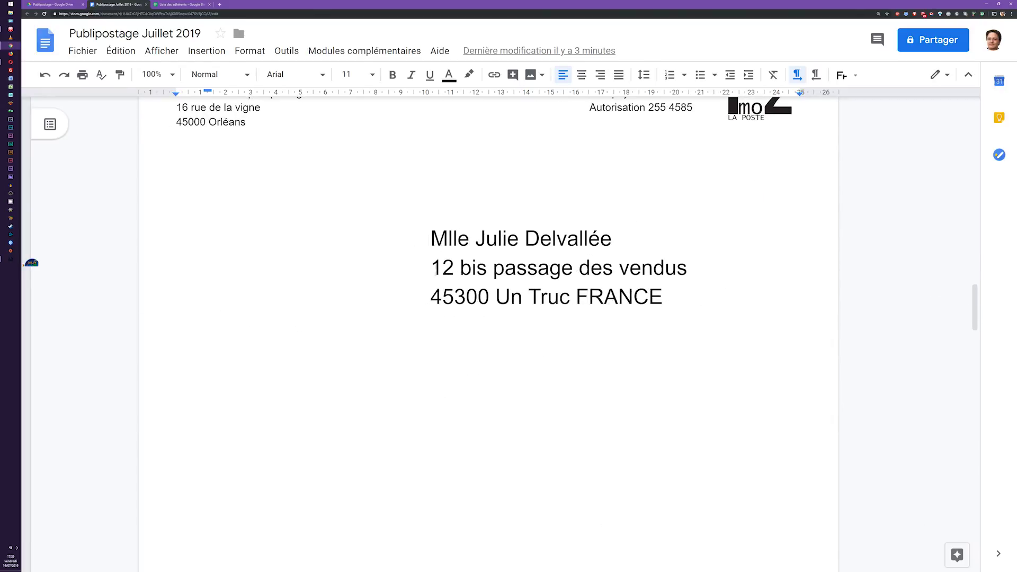
{"action": "scroll", "coordinate": [577, 433], "scroll_direction": "down", "scroll_amount": 7}
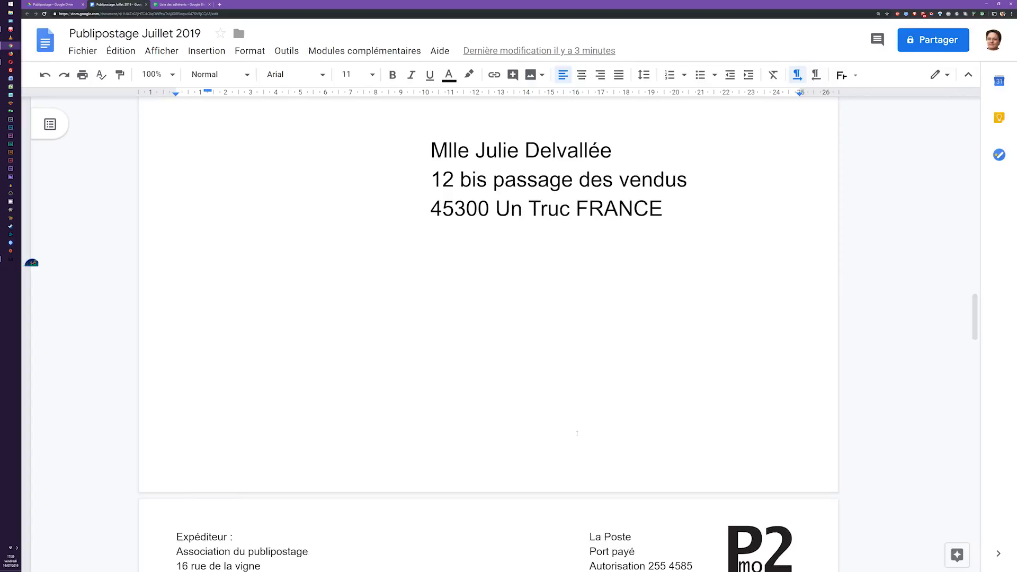
{"action": "scroll", "coordinate": [576, 433], "scroll_direction": "down", "scroll_amount": 14}
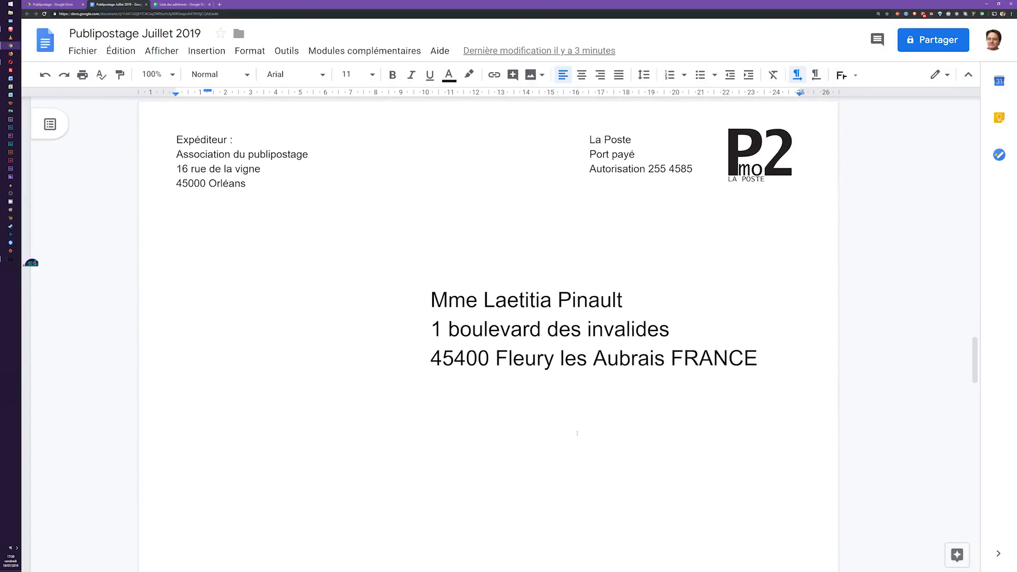
{"action": "scroll", "coordinate": [583, 439], "scroll_direction": "down", "scroll_amount": 7}
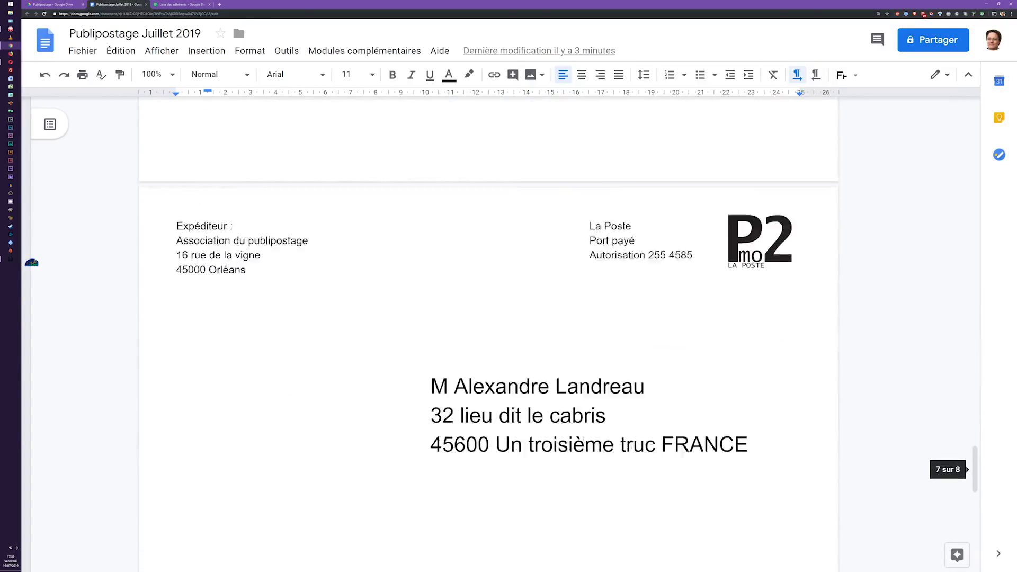